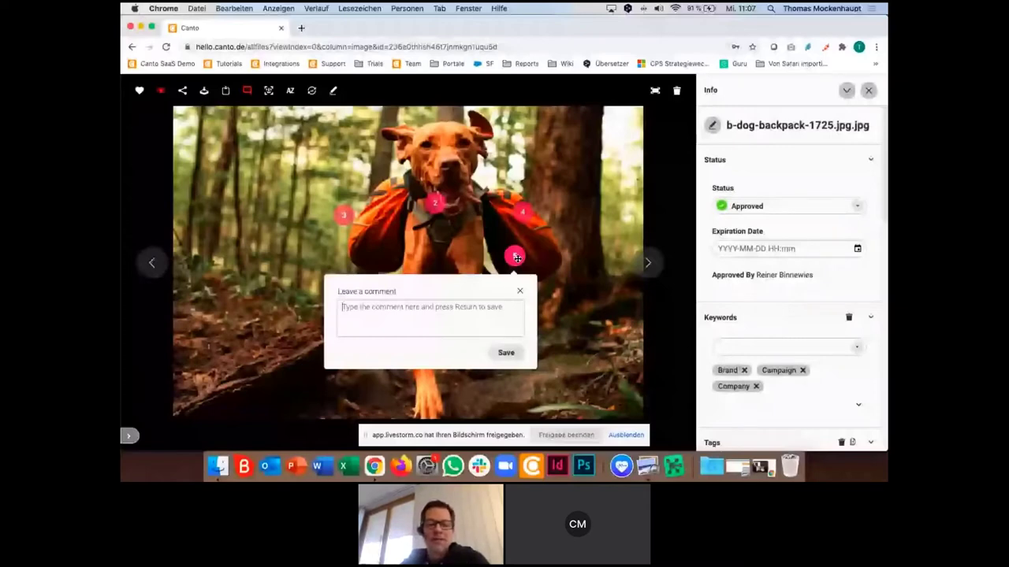
pyautogui.write('@reih')
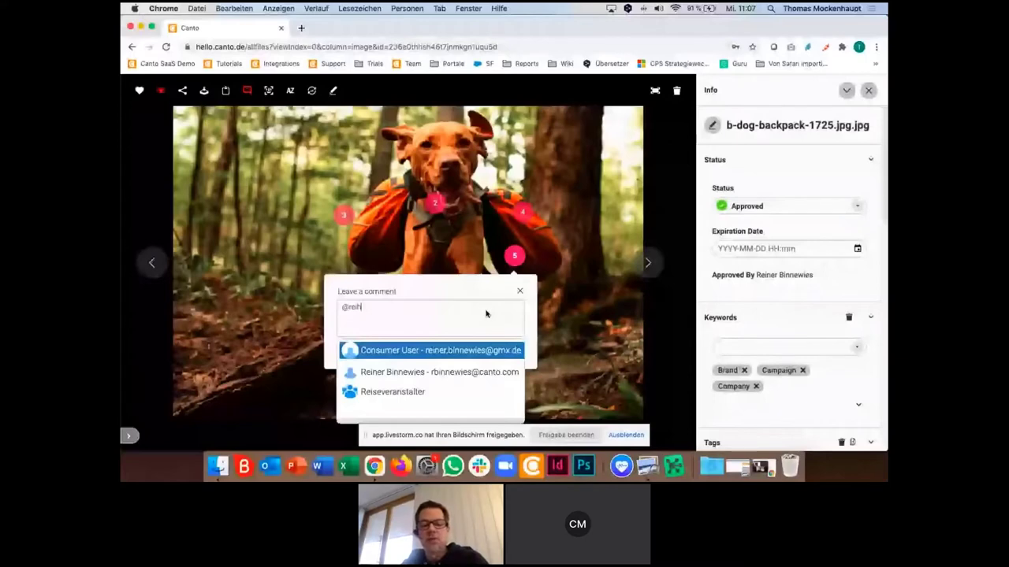
pyautogui.click(402, 373)
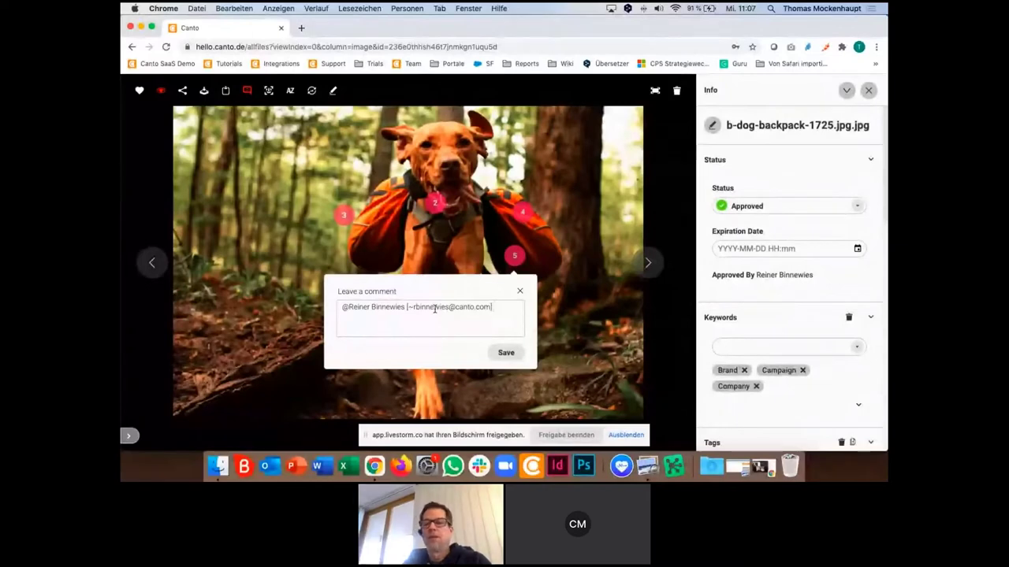
pyautogui.click(520, 290)
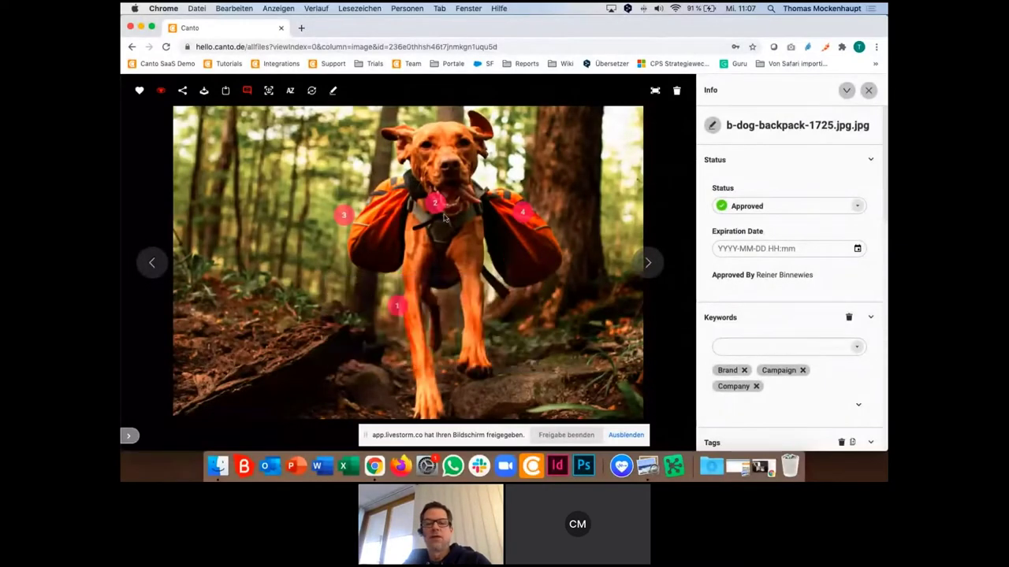
# Step: View the comment thread at marker 2 on the dog image and expand its info to the full details page
pyautogui.click(436, 205)
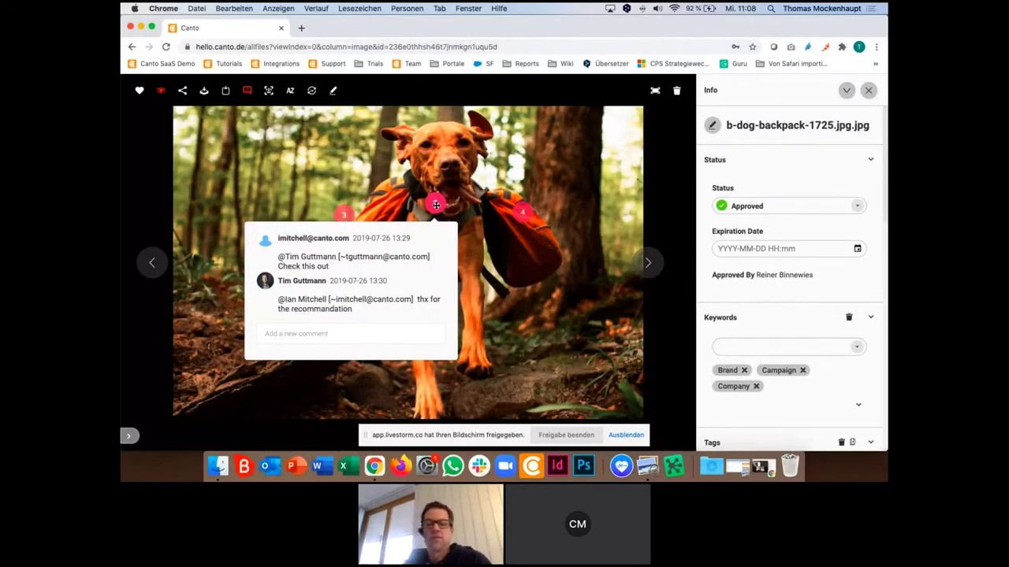
pyautogui.click(844, 90)
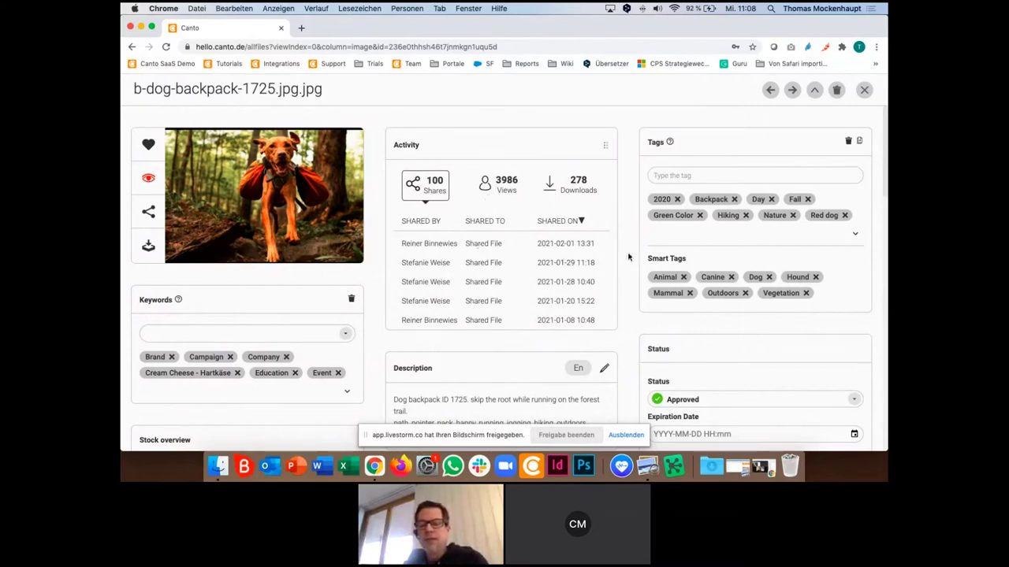
# Step: Examine the image's smart tags, approval status and digital rights management information
pyautogui.moveTo(683, 259); pyautogui.dragTo(643, 266)
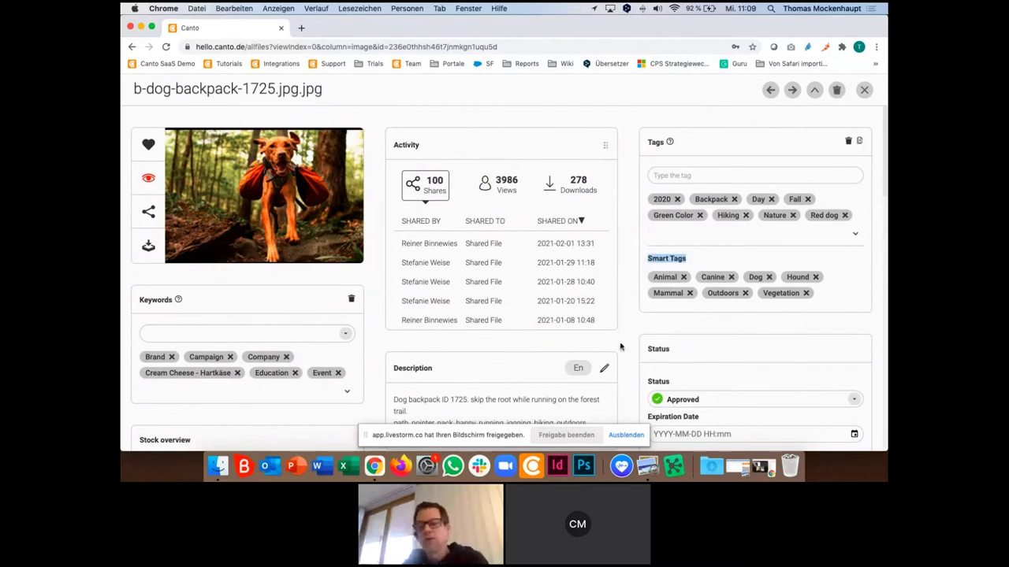
pyautogui.scroll(-1, 631, 307)
pyautogui.scroll(-1, 631, 306)
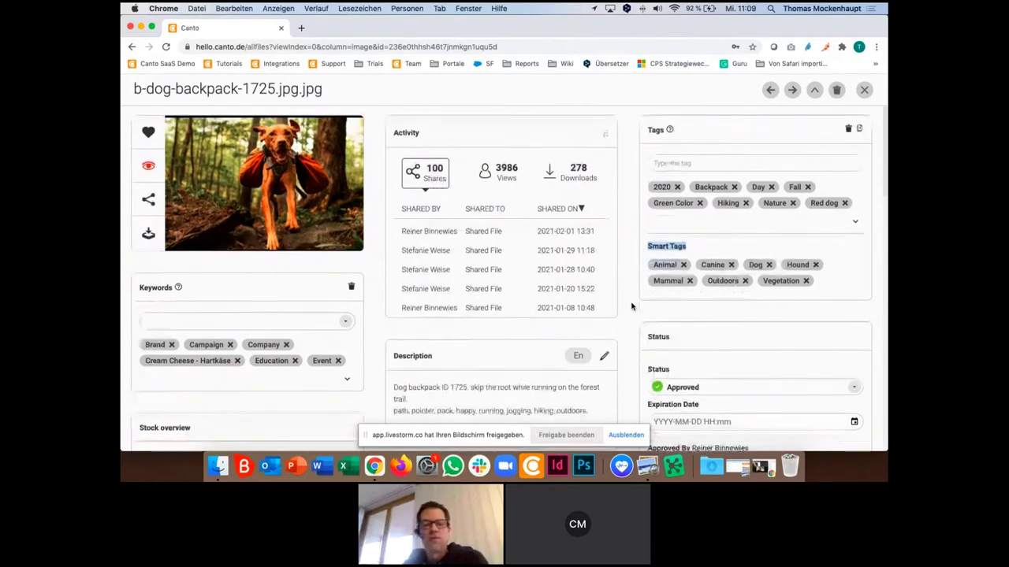
pyautogui.scroll(-4, 631, 306)
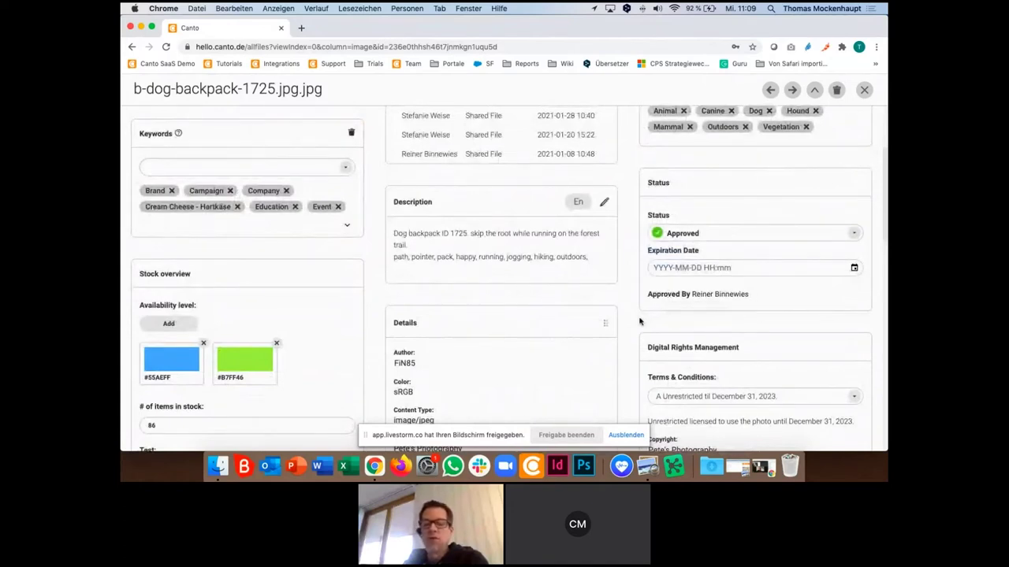
pyautogui.scroll(-2, 639, 322)
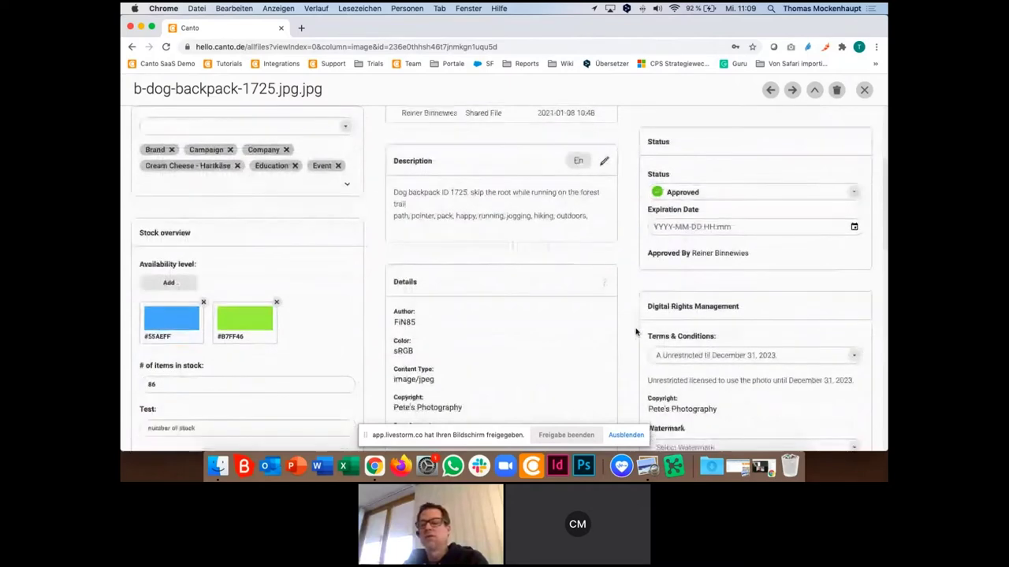
pyautogui.scroll(-1, 792, 414)
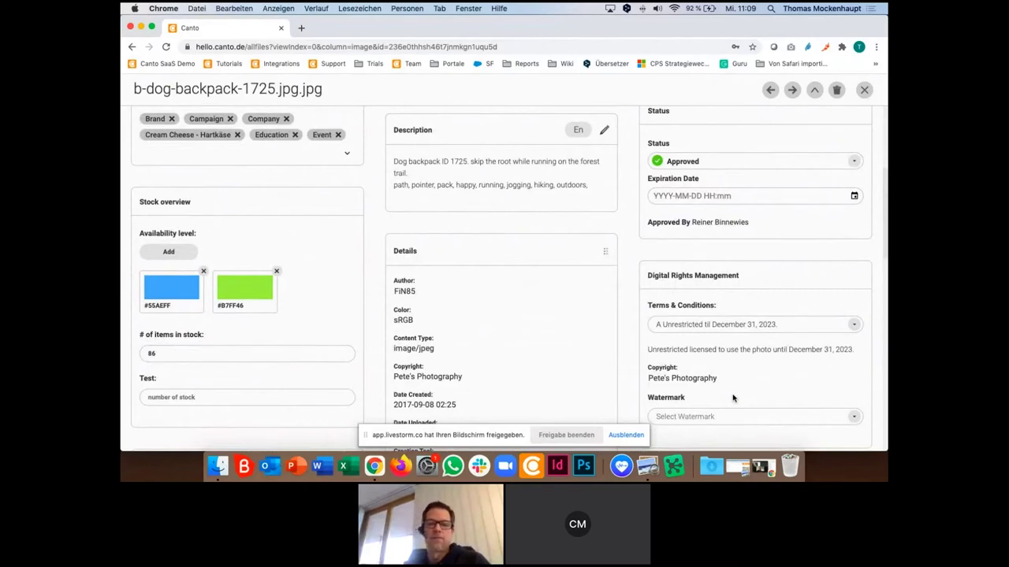
# Step: Preview the Italian translation of the image's description and close it without saving
pyautogui.scroll(1, 501, 200)
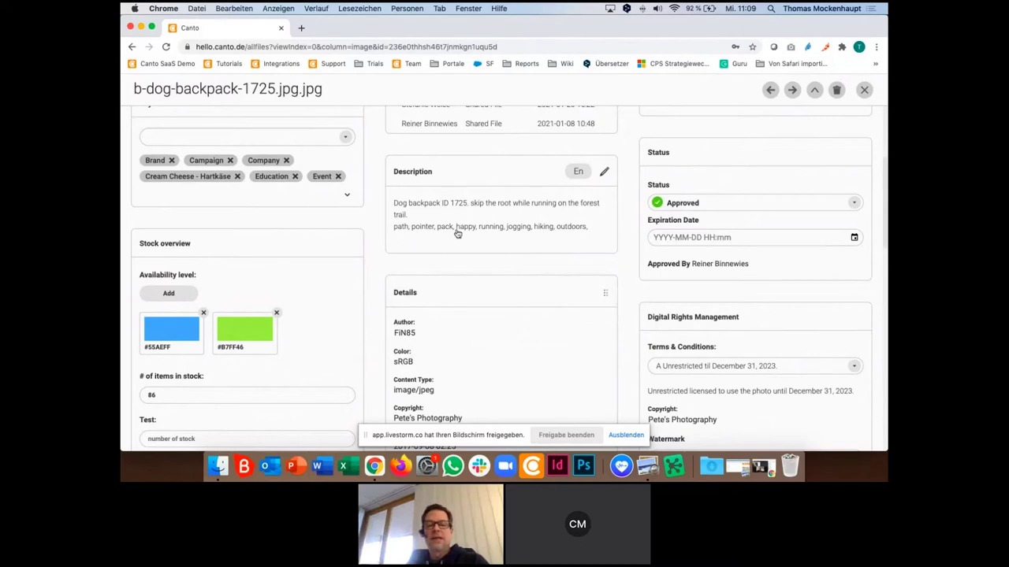
pyautogui.click(577, 172)
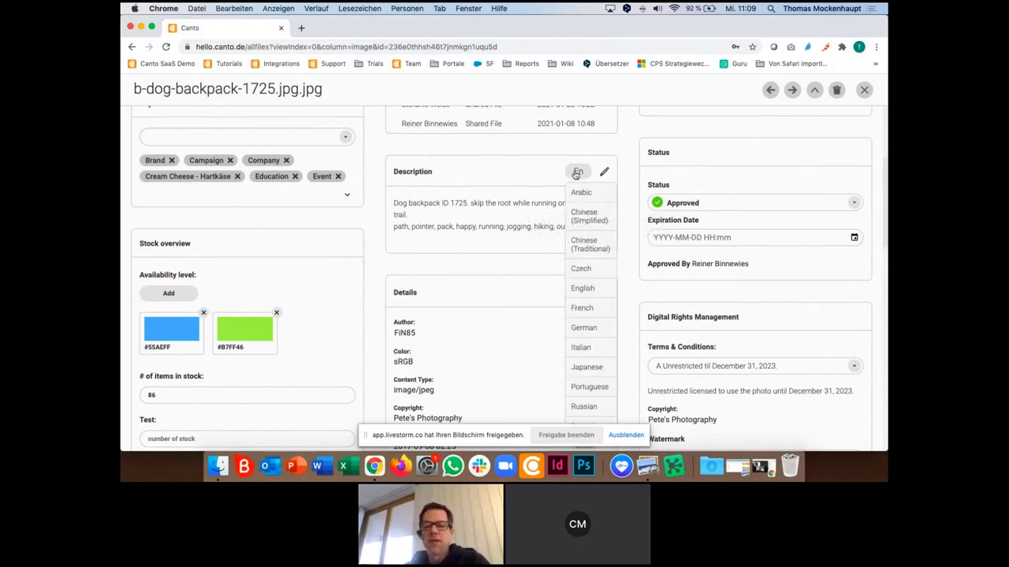
pyautogui.click(581, 348)
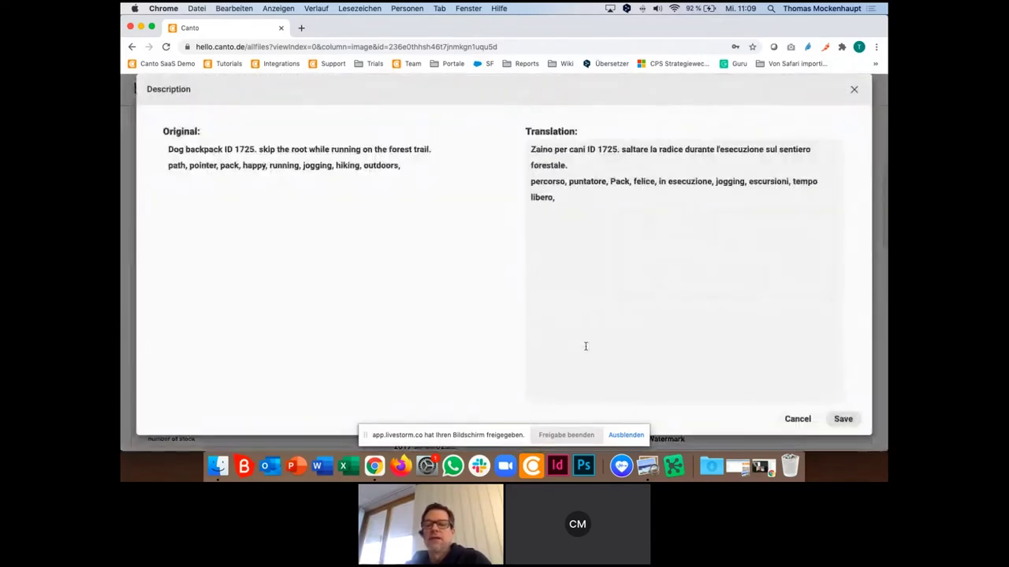
pyautogui.click(794, 418)
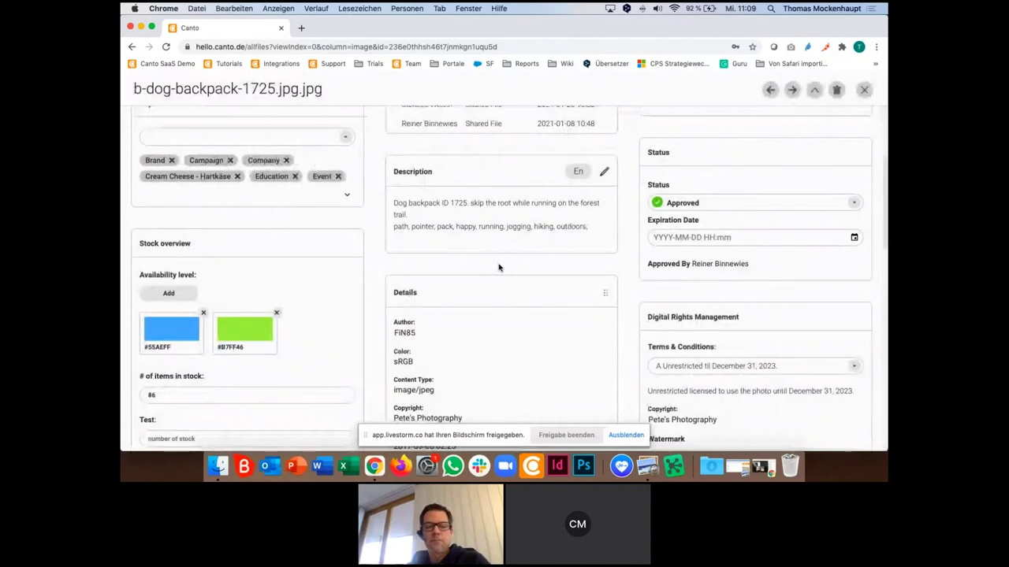
# Step: Review the image's remaining metadata, including details, comments, related files, usage history, albums, direct URLs and versions
pyautogui.scroll(-3, 498, 268)
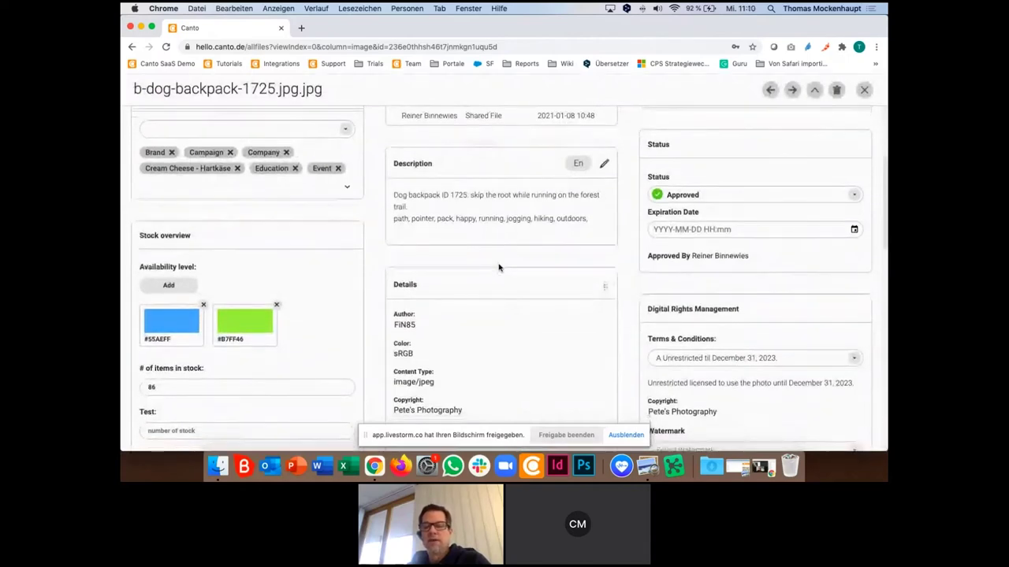
pyautogui.scroll(-1, 498, 268)
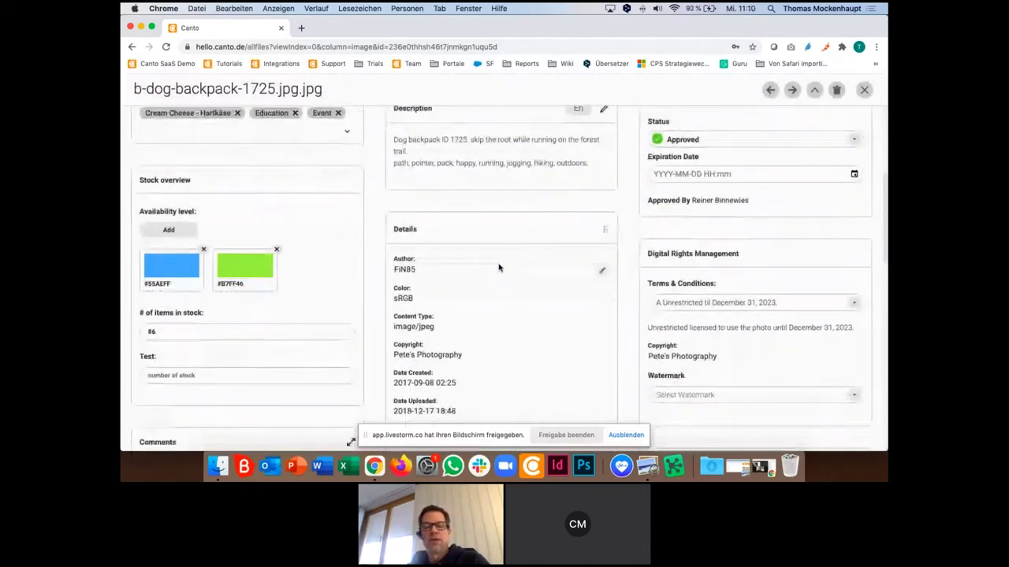
pyautogui.scroll(-6, 498, 268)
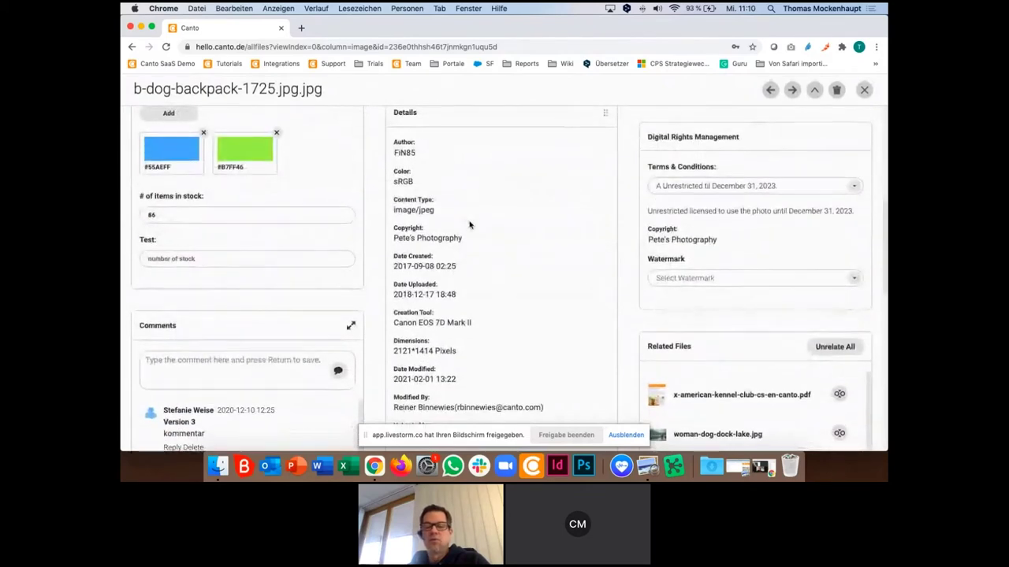
pyautogui.scroll(-5, 470, 225)
pyautogui.scroll(-4, 470, 225)
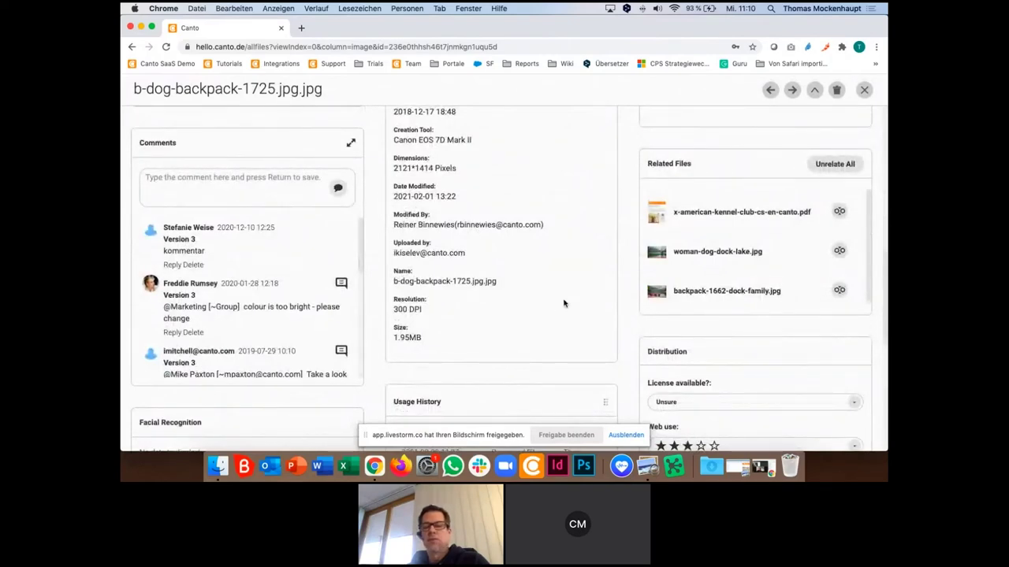
pyautogui.scroll(-3, 556, 304)
pyautogui.scroll(-10, 553, 303)
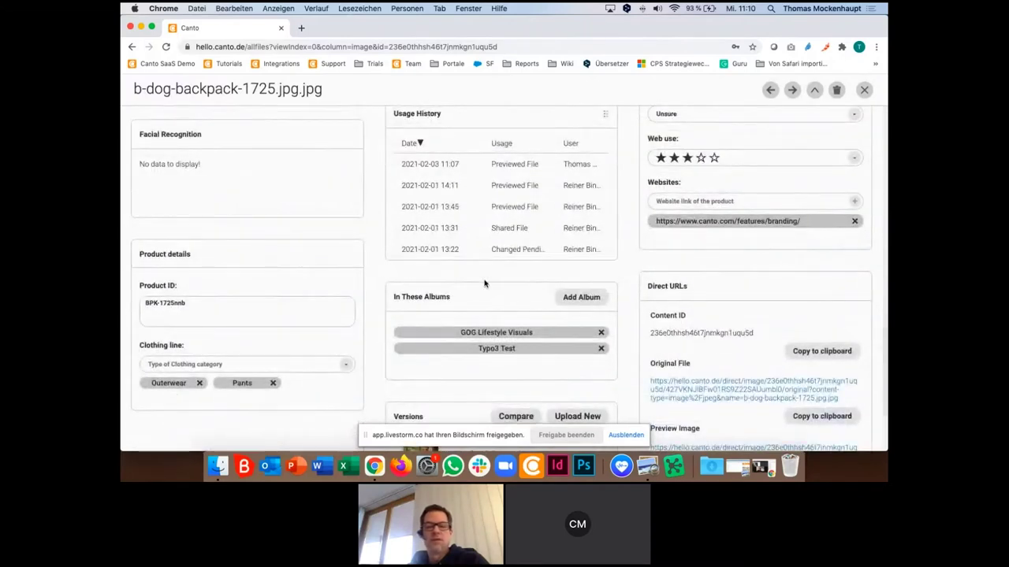
pyautogui.scroll(-5, 485, 284)
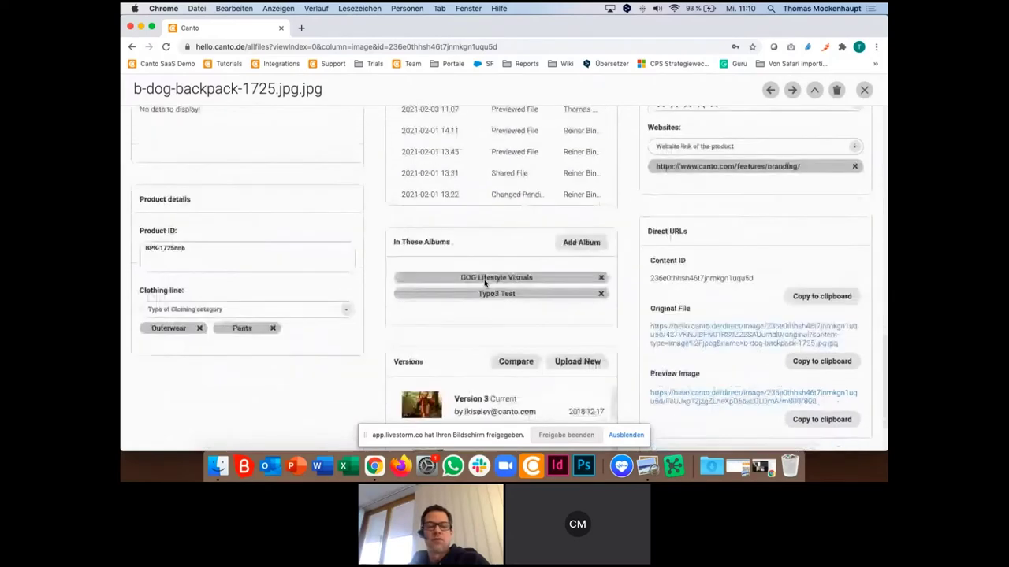
pyautogui.scroll(-1, 485, 284)
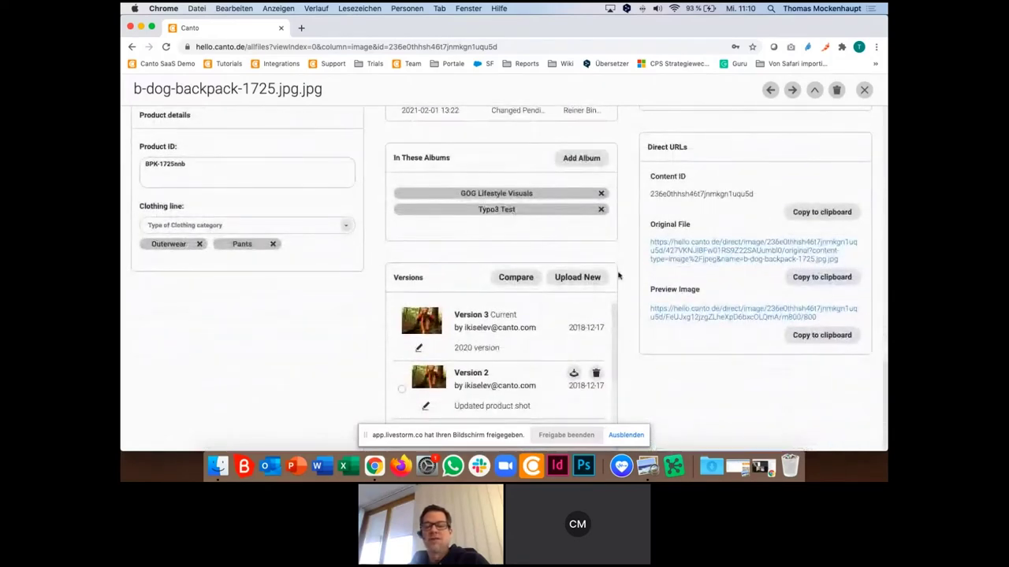
pyautogui.scroll(-1, 313, 364)
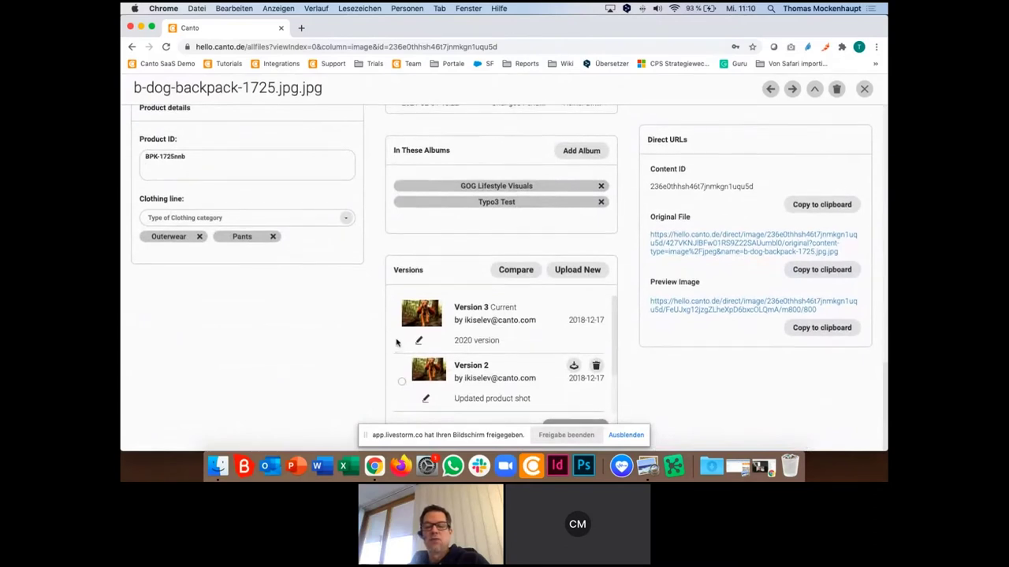
pyautogui.scroll(-1, 397, 339)
pyautogui.scroll(-3, 397, 339)
pyautogui.scroll(4, 397, 339)
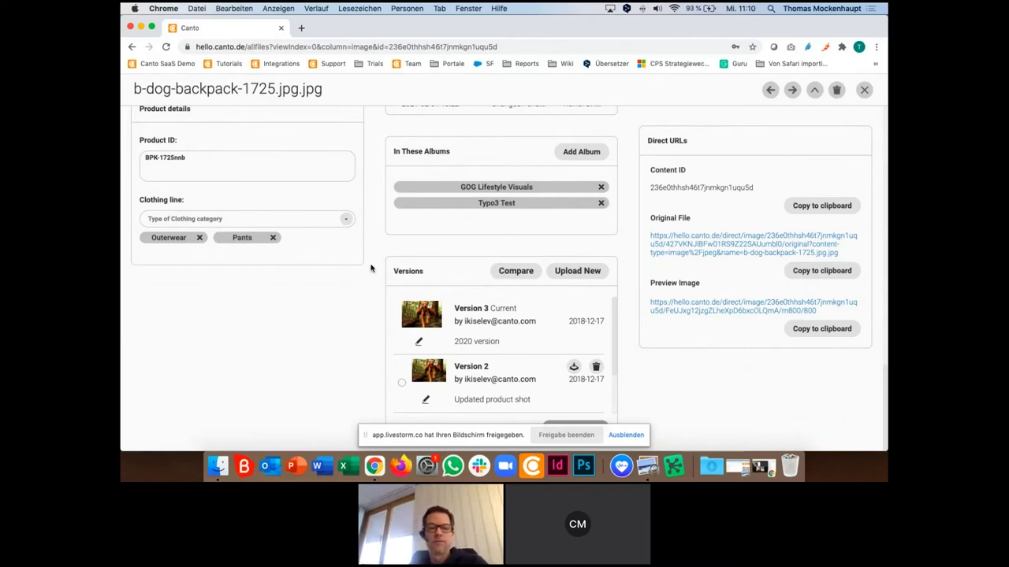
# Step: Close the dog image's details page and hide the filter options in the file library
pyautogui.scroll(2, 371, 268)
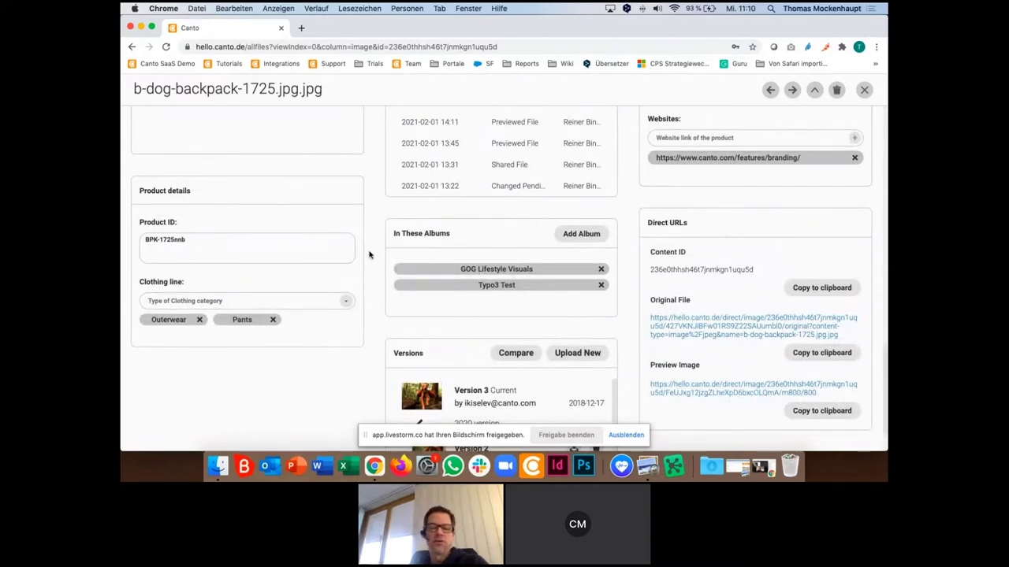
pyautogui.scroll(8, 369, 254)
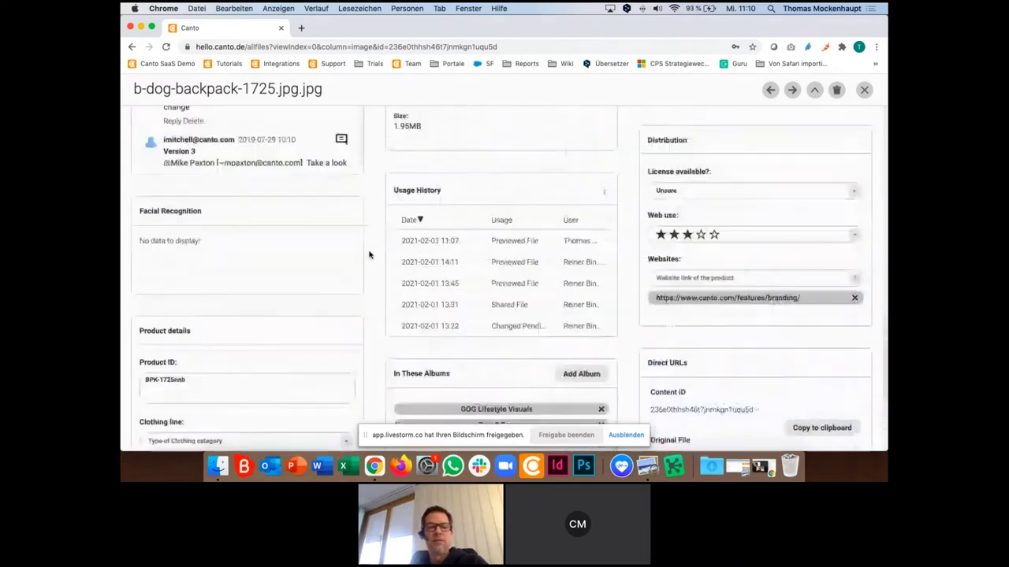
pyautogui.scroll(4, 369, 255)
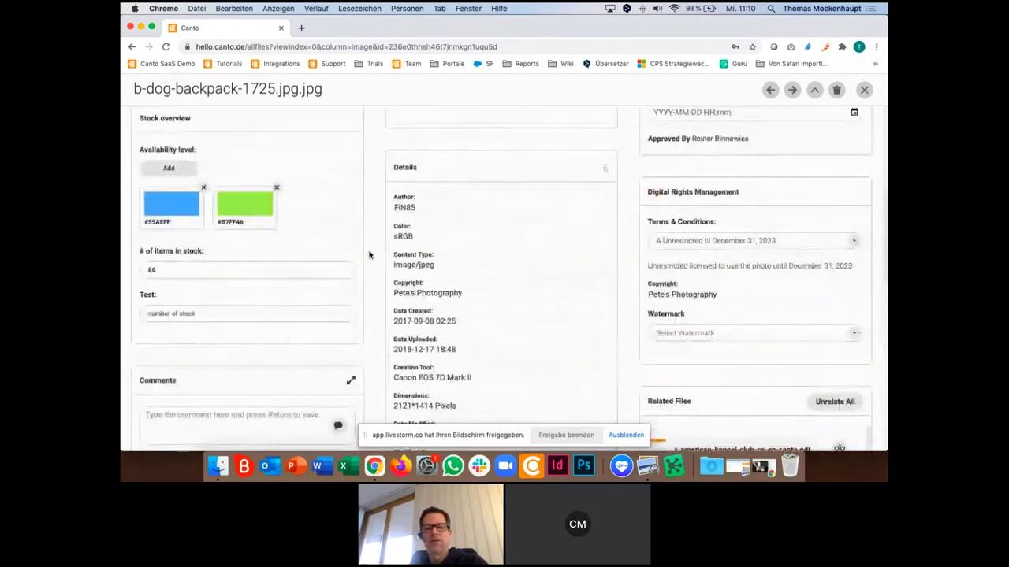
pyautogui.scroll(3, 369, 255)
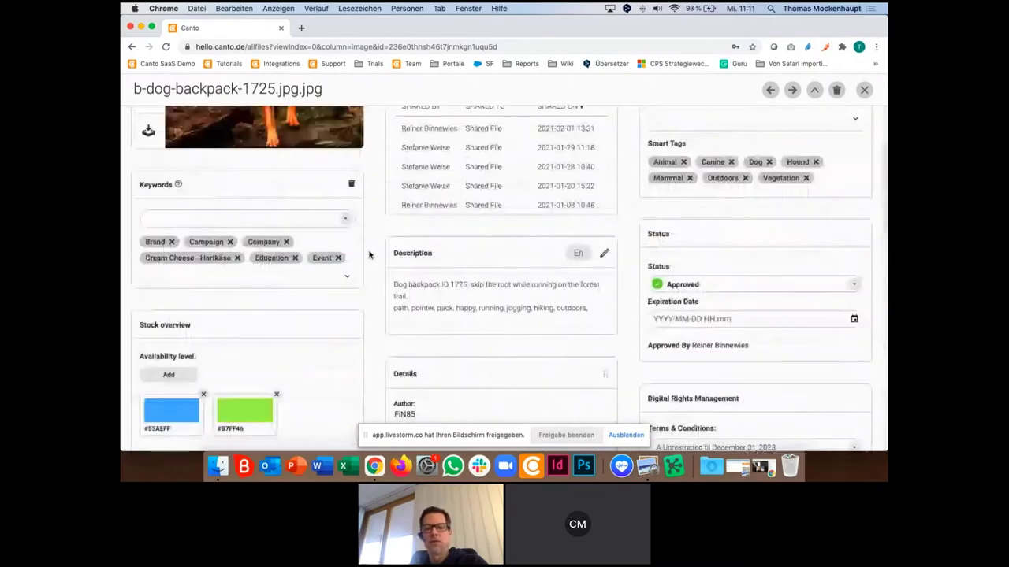
pyautogui.scroll(3, 369, 255)
pyautogui.click(865, 91)
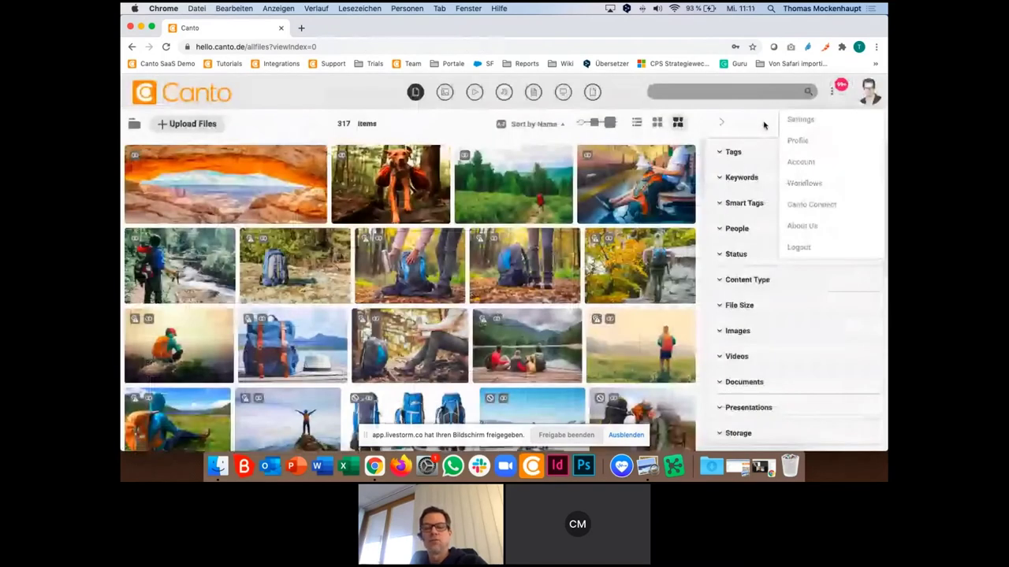
pyautogui.click(721, 122)
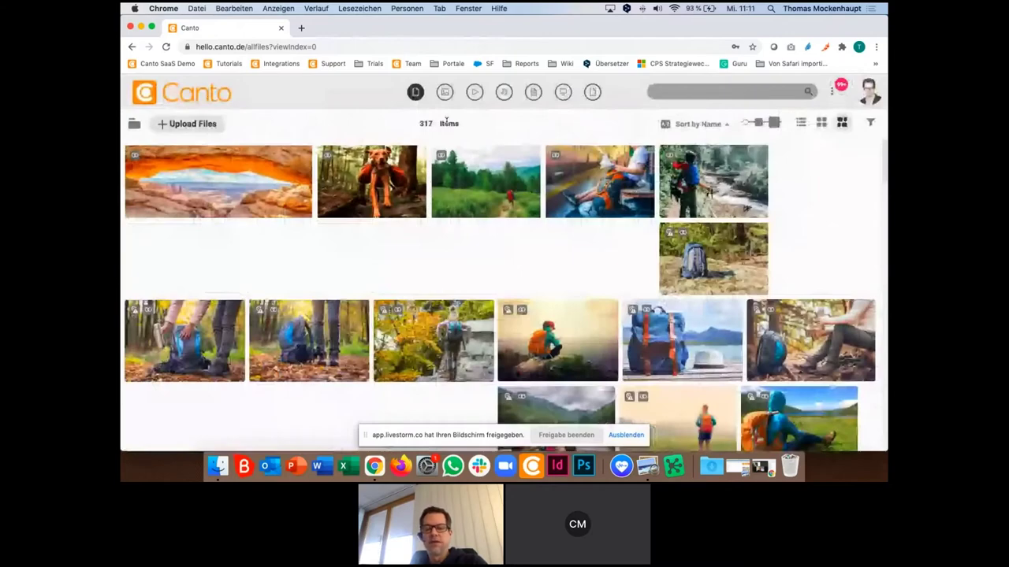
# Step: Browse the file library and open the video Clip 10 Man Builds Fire.mov
pyautogui.scroll(-2, 466, 259)
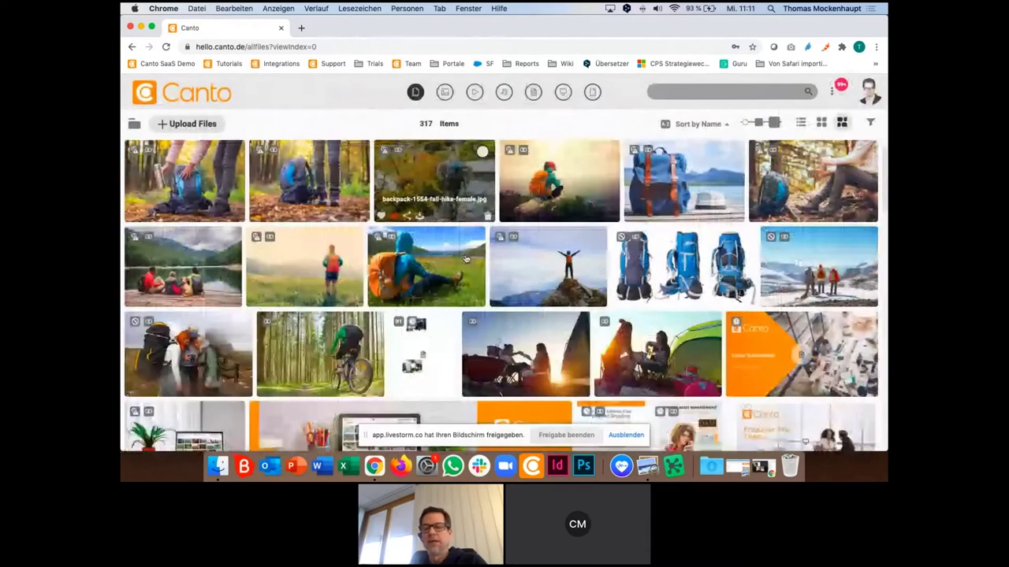
pyautogui.scroll(-2, 466, 259)
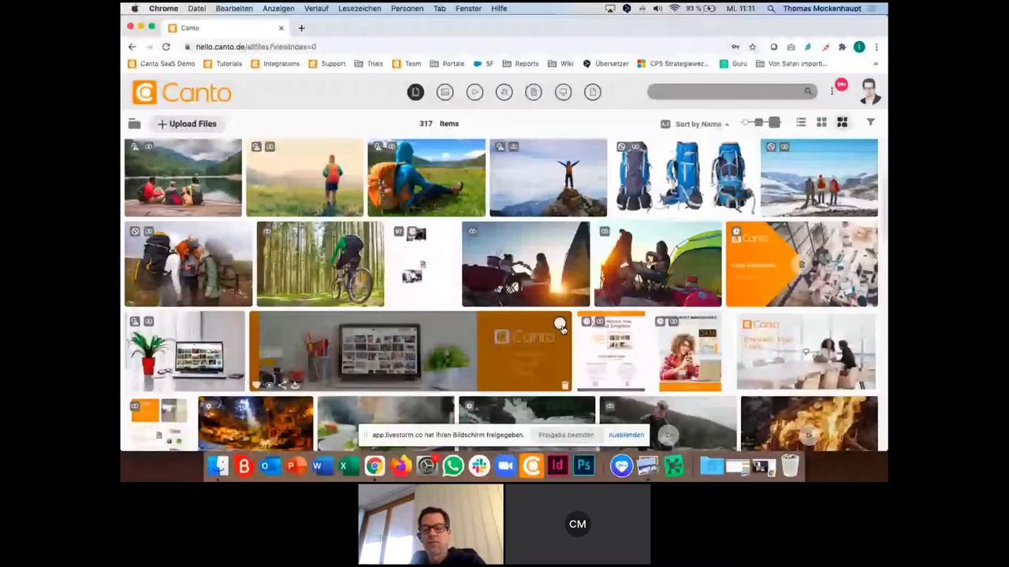
pyautogui.scroll(-3, 561, 327)
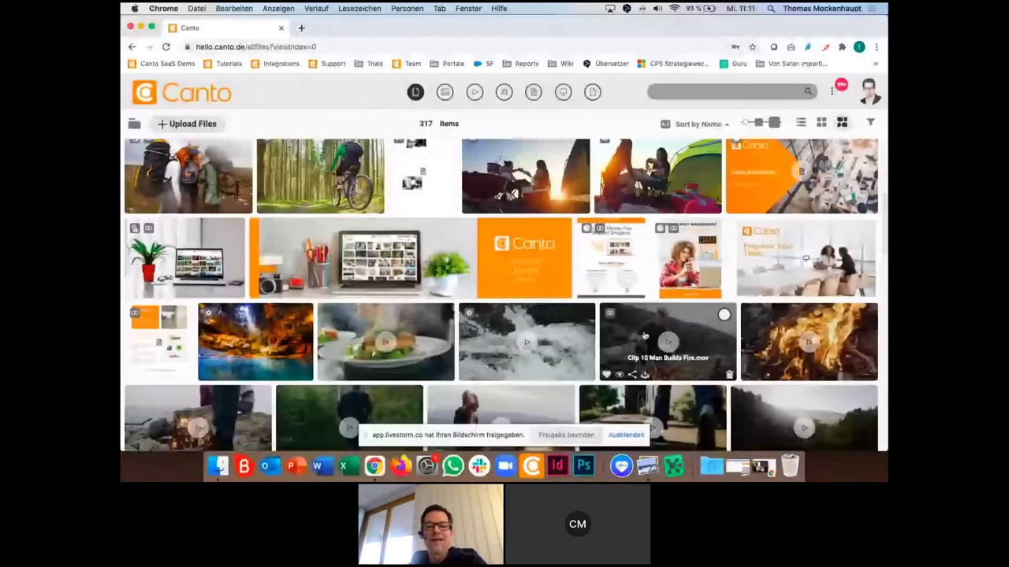
pyautogui.click(644, 336)
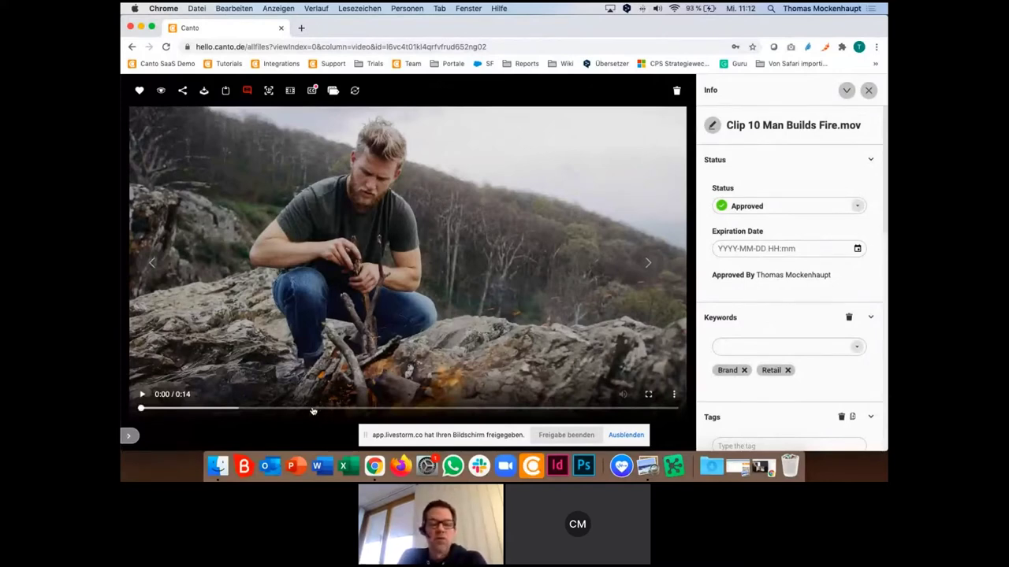
# Step: Jump to the video's timed comment at 0:04, then move playback back near the start
pyautogui.click(313, 409)
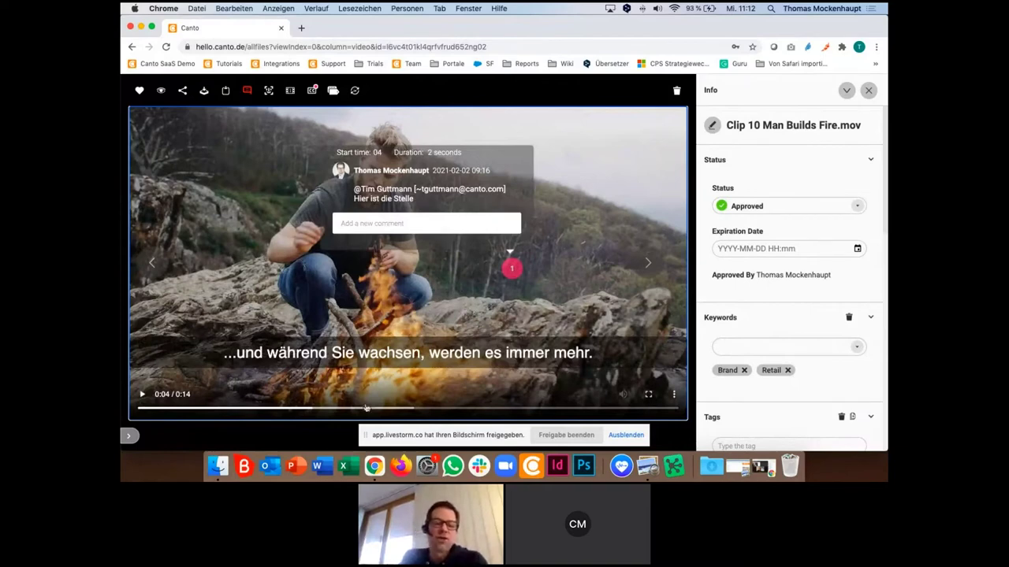
pyautogui.click(171, 408)
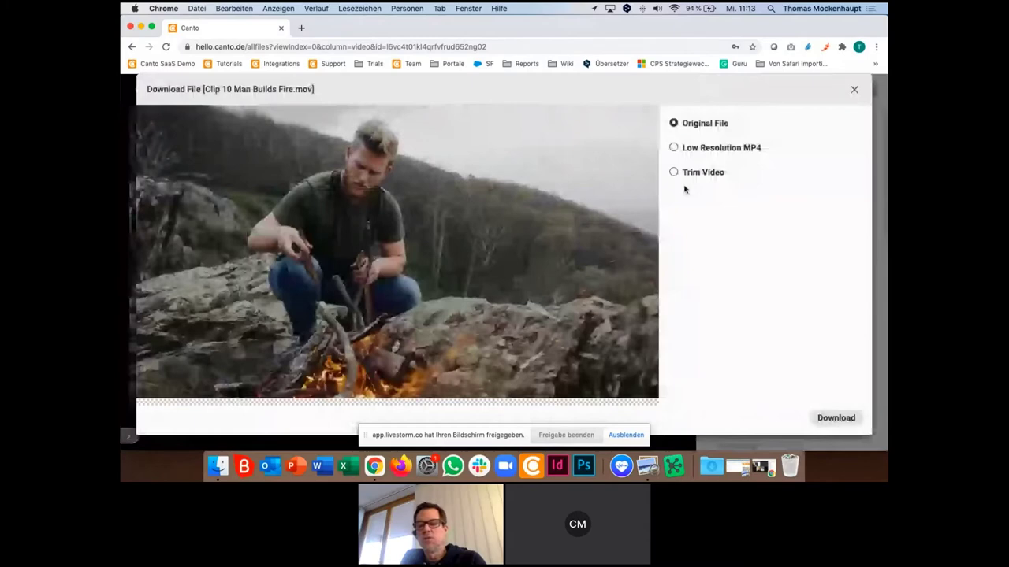
# Step: Set the video download to a trimmed clip from 000:03.714 to 000:07.385, then leave the download dialog without downloading
pyautogui.click(683, 172)
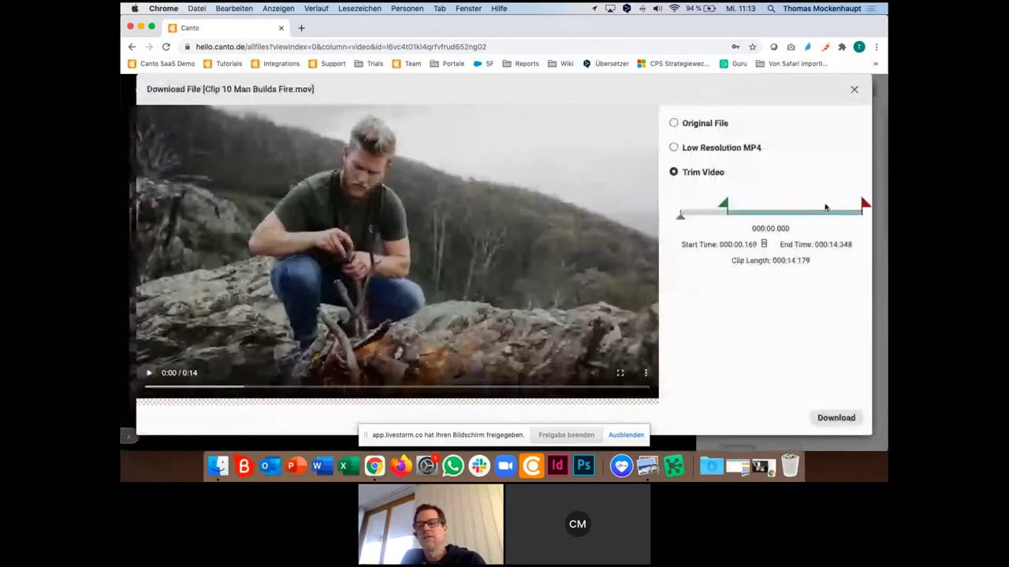
pyautogui.moveTo(783, 200); pyautogui.dragTo(769, 204)
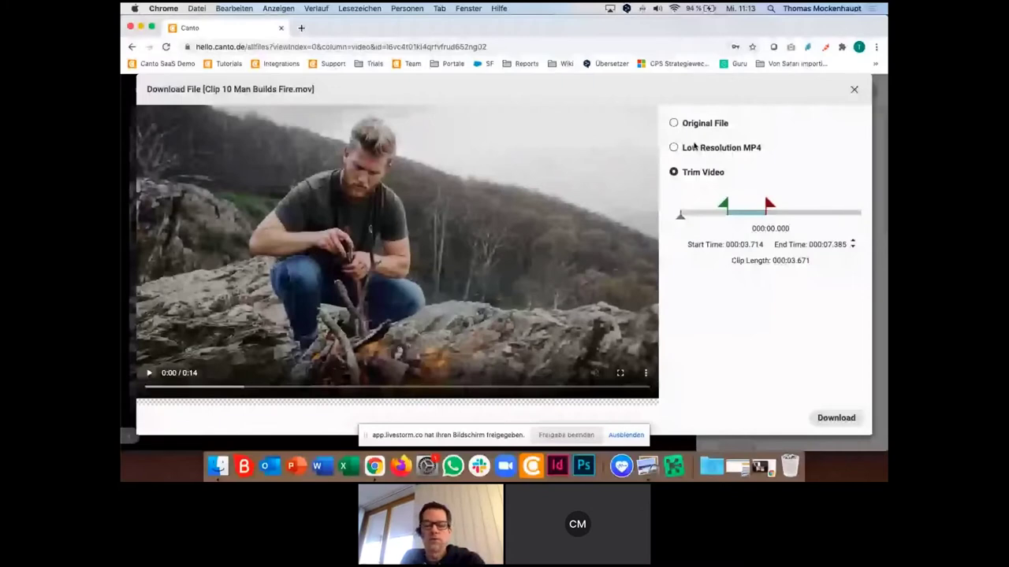
pyautogui.press('Escape')
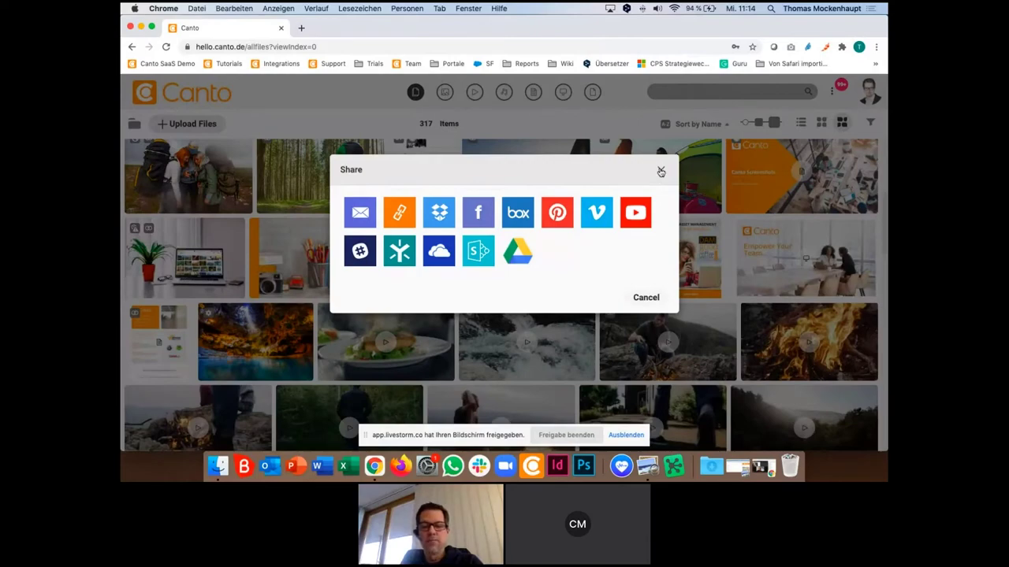
# Step: Close the open Share dialog and start a new email link for backpack-1550-train-station.jpg in the file library
pyautogui.click(646, 297)
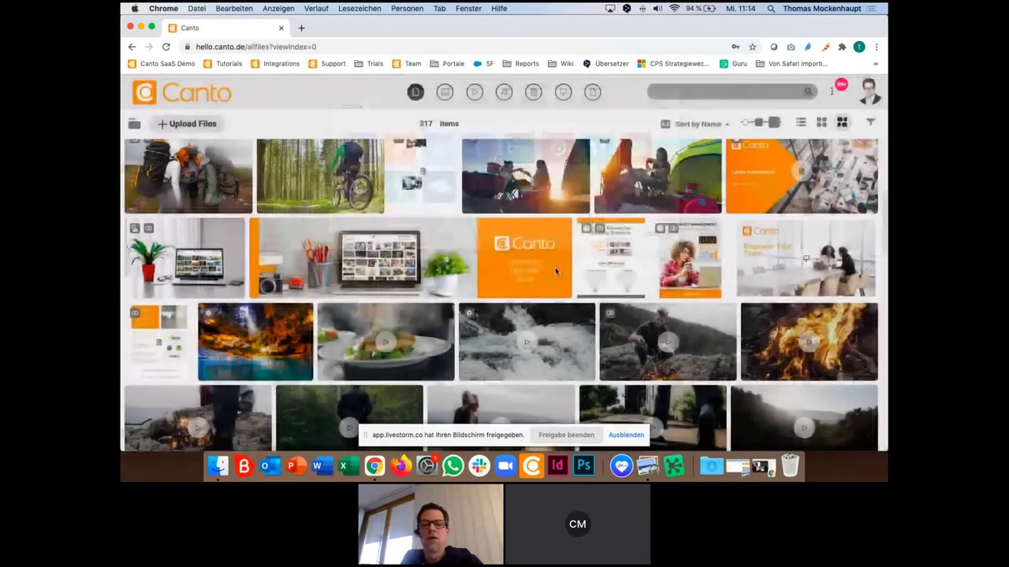
pyautogui.scroll(2, 555, 267)
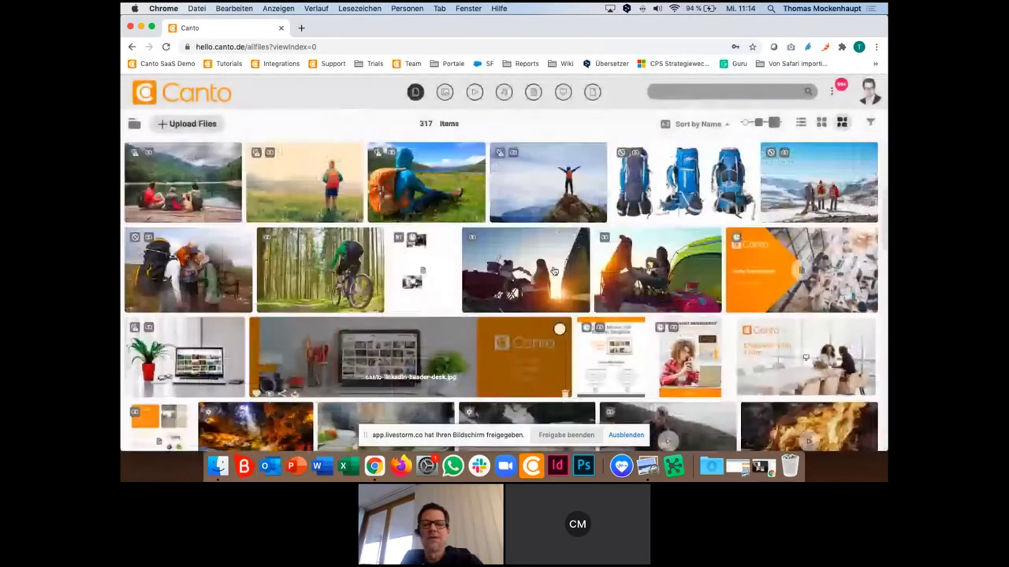
pyautogui.scroll(2, 555, 271)
pyautogui.scroll(1, 555, 270)
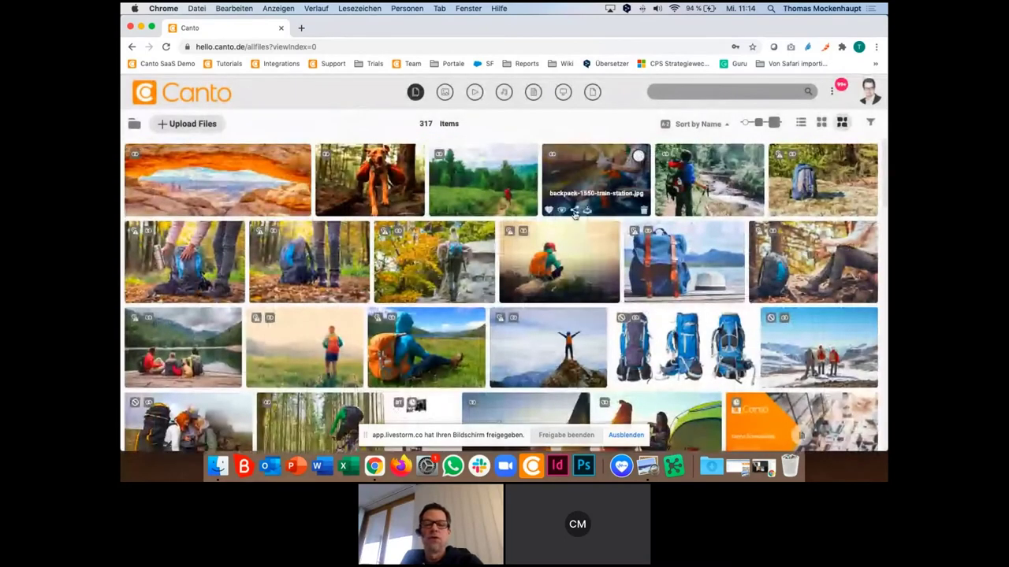
pyautogui.click(574, 211)
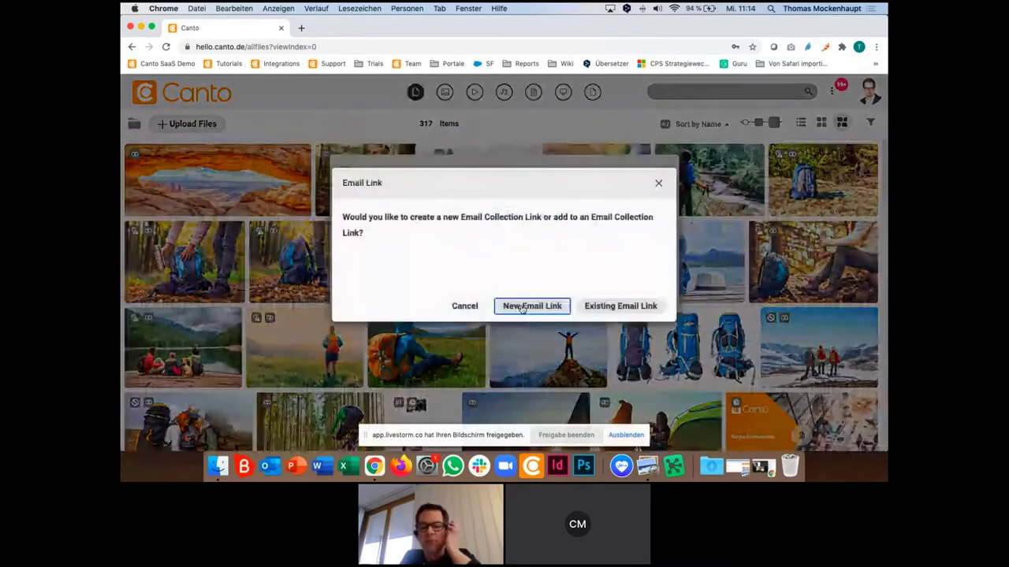
pyautogui.click(522, 308)
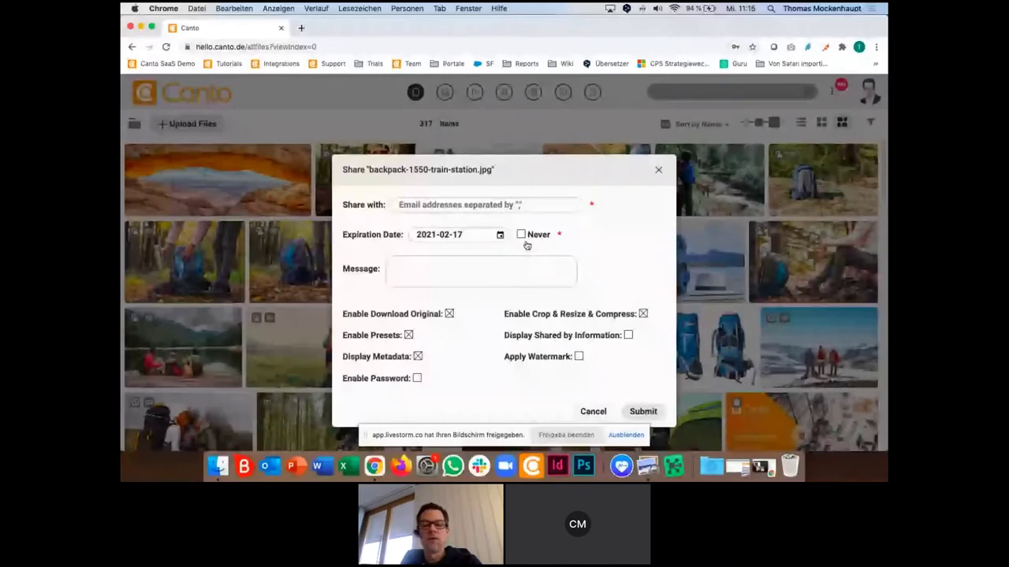
# Step: Review the email link's recipient, expiration, message and permission settings, then cancel sharing the image
pyautogui.click(382, 272)
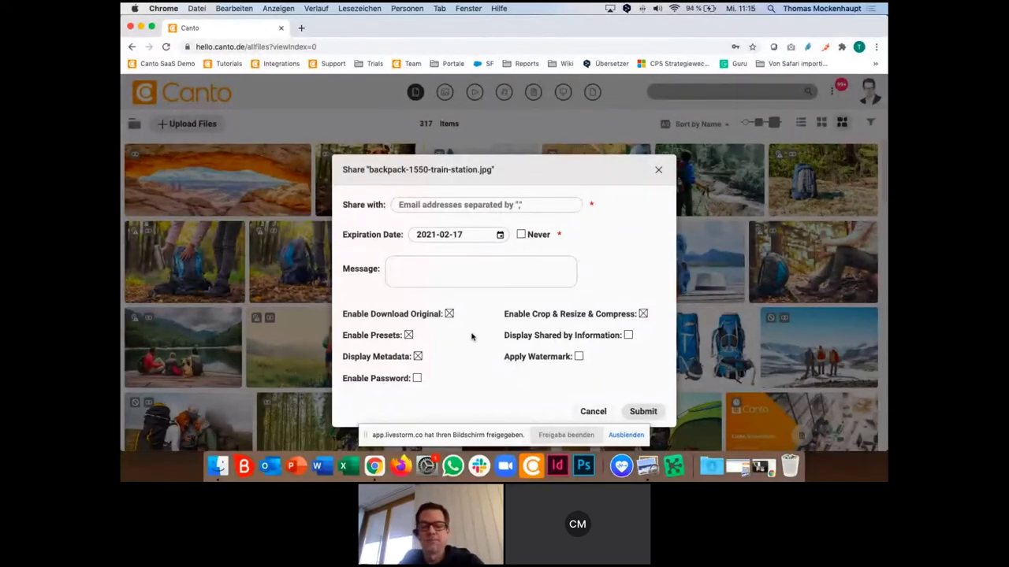
pyautogui.click(586, 412)
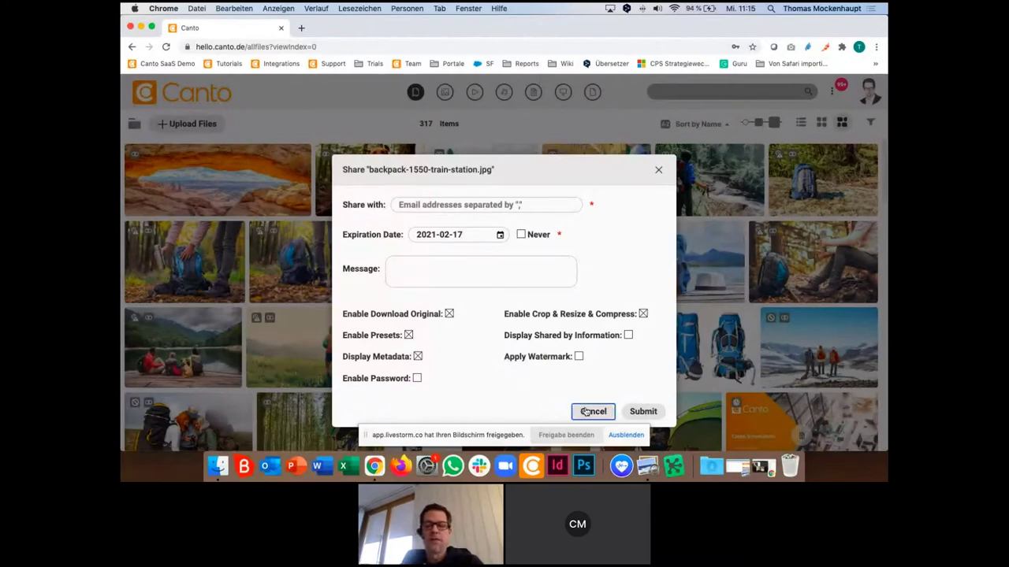
pyautogui.click(593, 411)
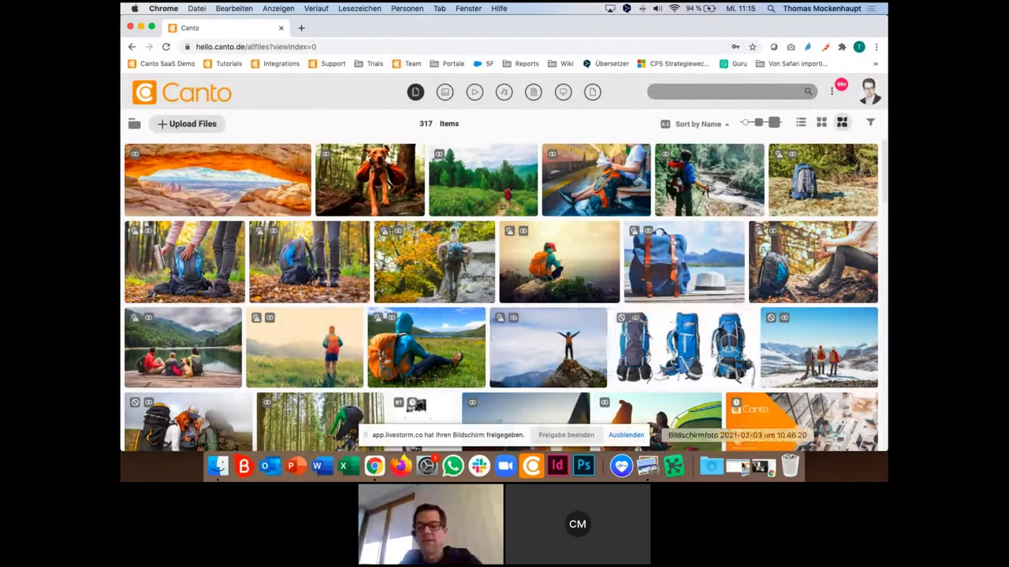
# Step: Switch to Preview to view the screenshot of the Canto add-in in an email message, then minimize it
pyautogui.click(738, 466)
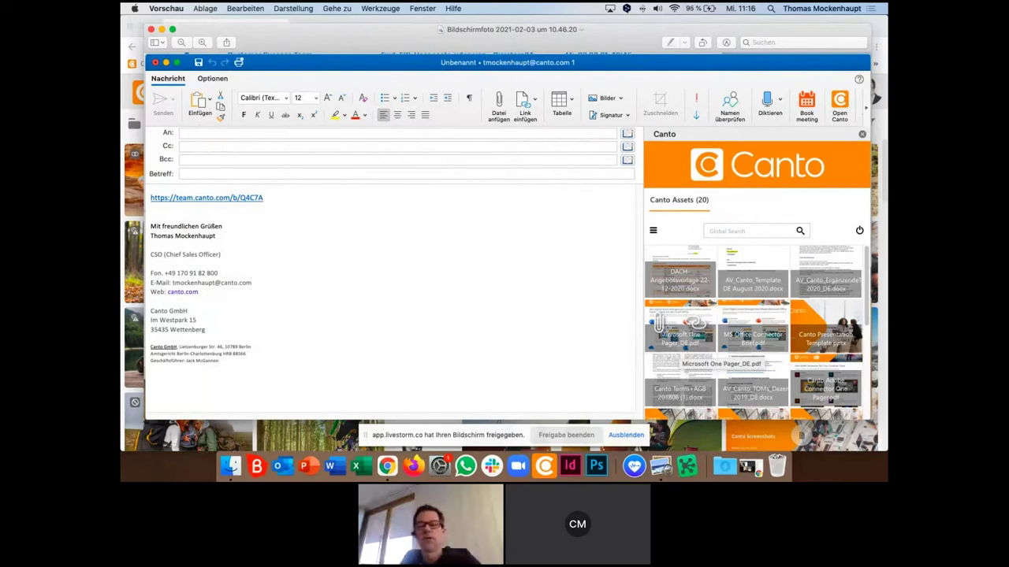
pyautogui.click(161, 30)
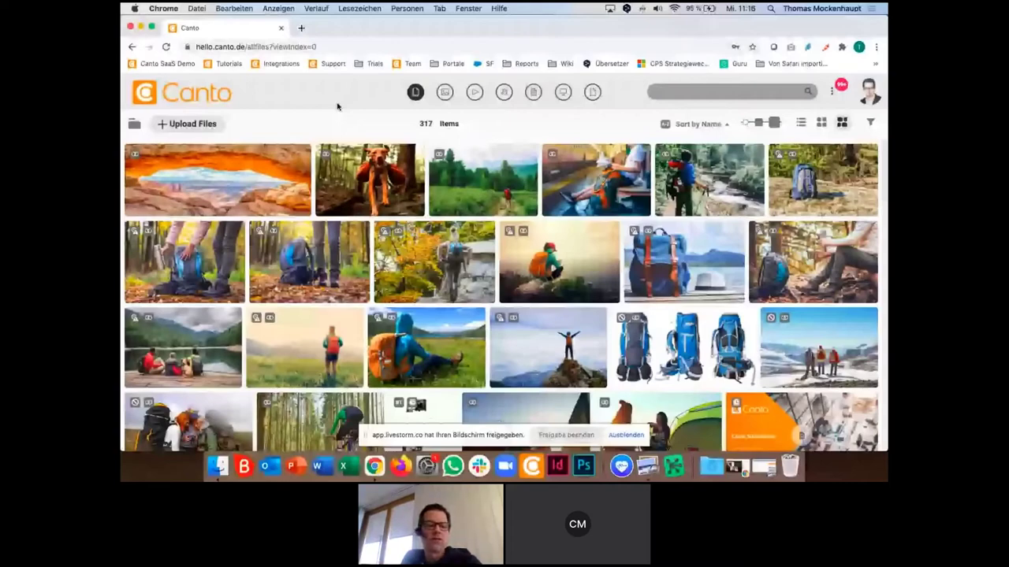
# Step: Show the library's navigation tree, list the portals and open the Distributors portal
pyautogui.click(134, 124)
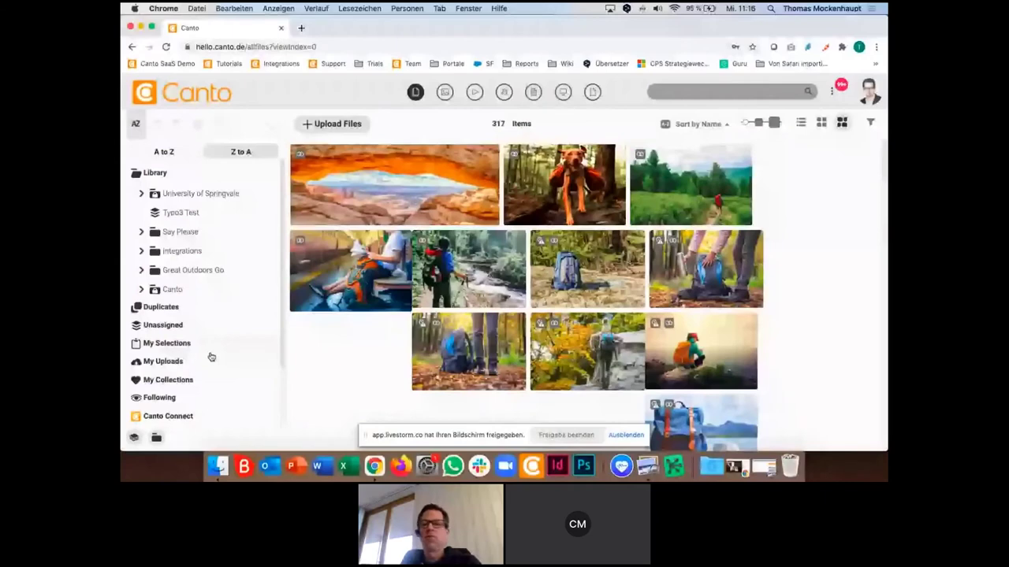
pyautogui.scroll(-2, 189, 359)
pyautogui.click(153, 360)
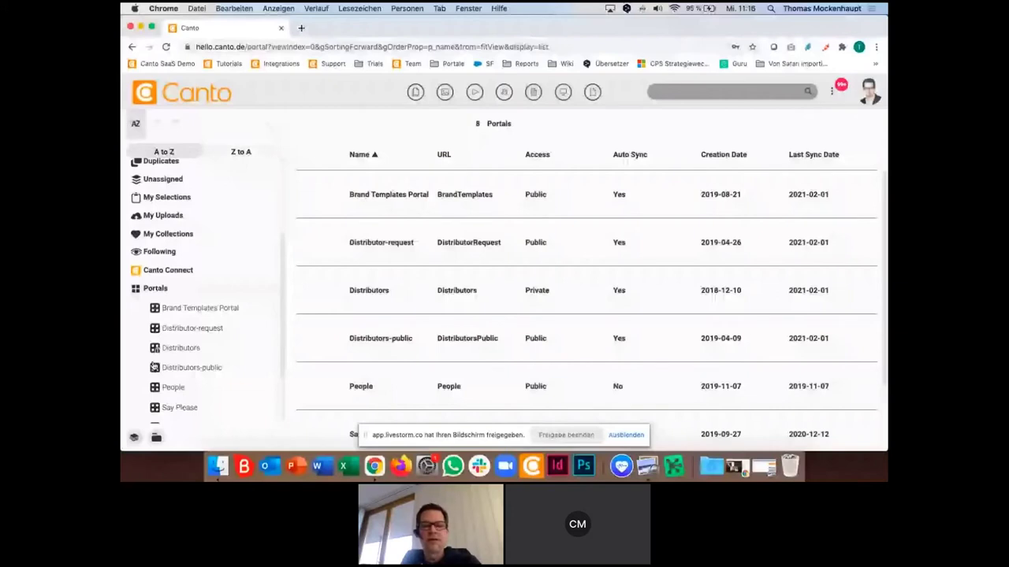
pyautogui.click(173, 347)
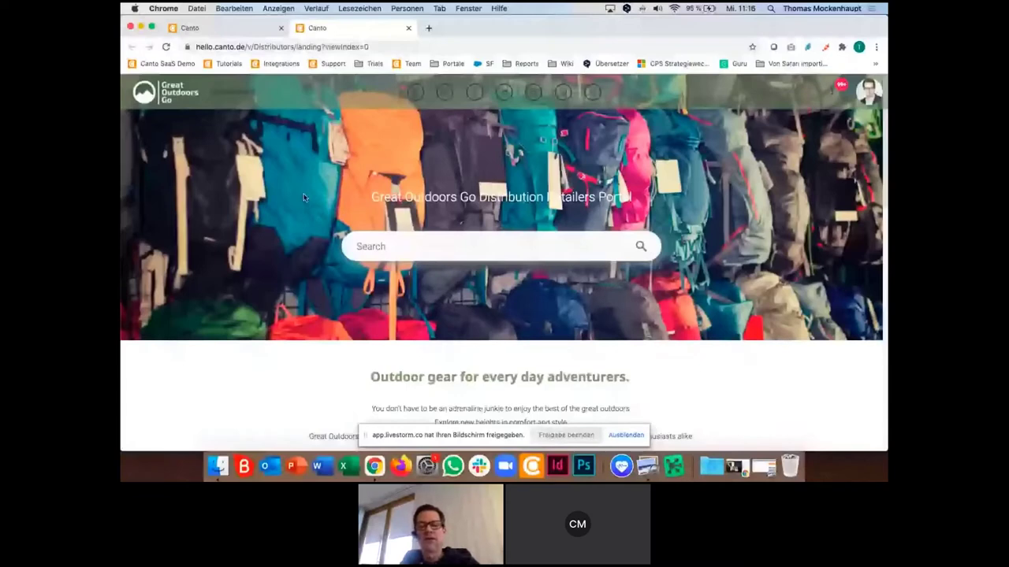
# Step: Review the portal's Product Photos and Seasonal Campaigns sections, then open the Hiking Shoes album
pyautogui.scroll(-4, 303, 197)
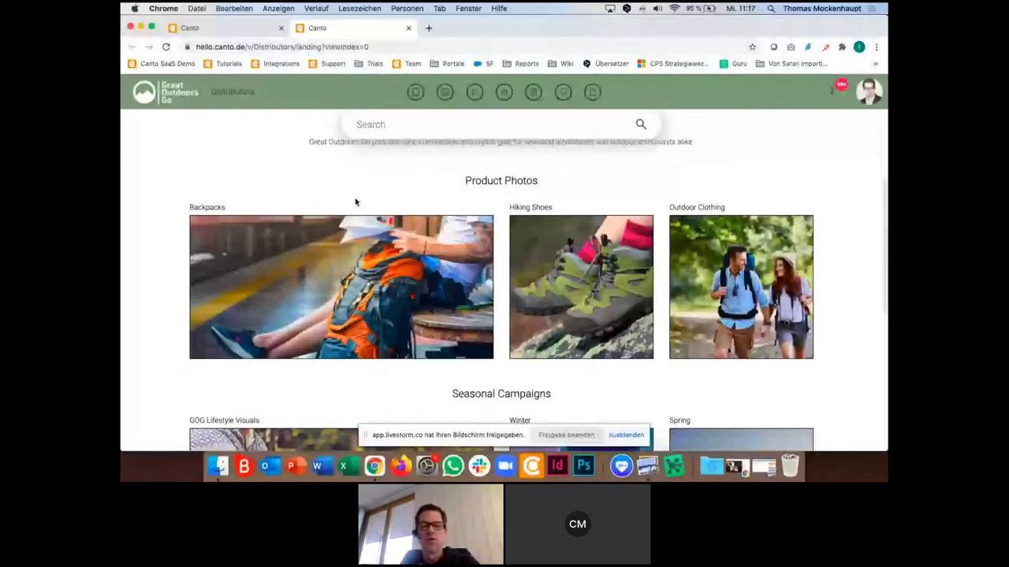
pyautogui.scroll(-3, 355, 202)
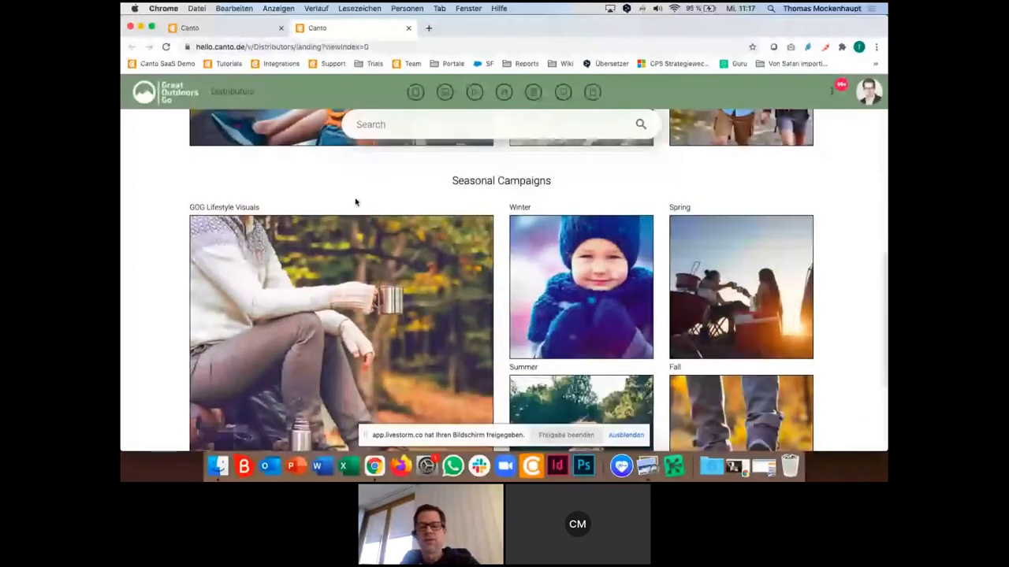
pyautogui.scroll(-1, 355, 203)
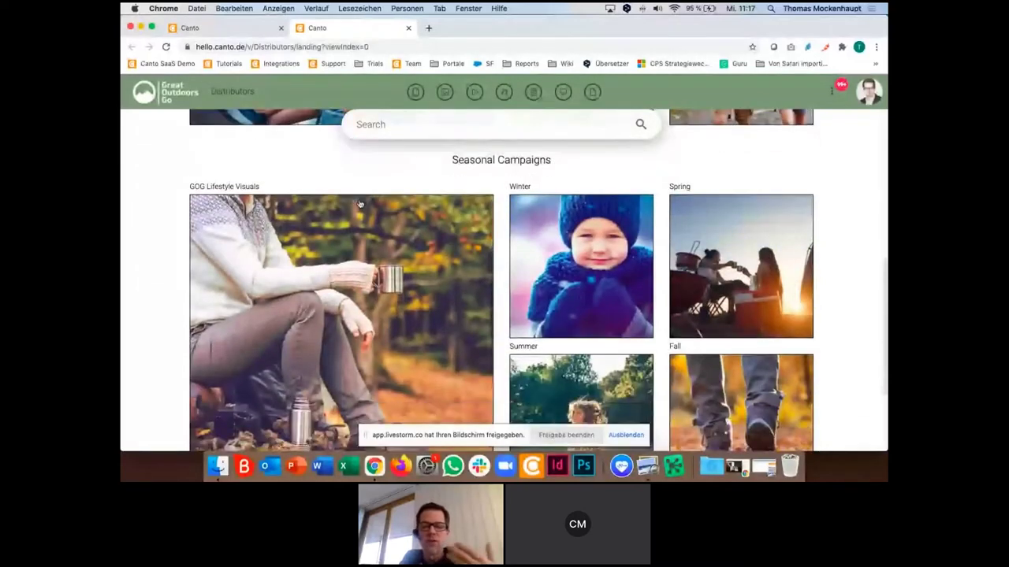
pyautogui.scroll(3, 359, 203)
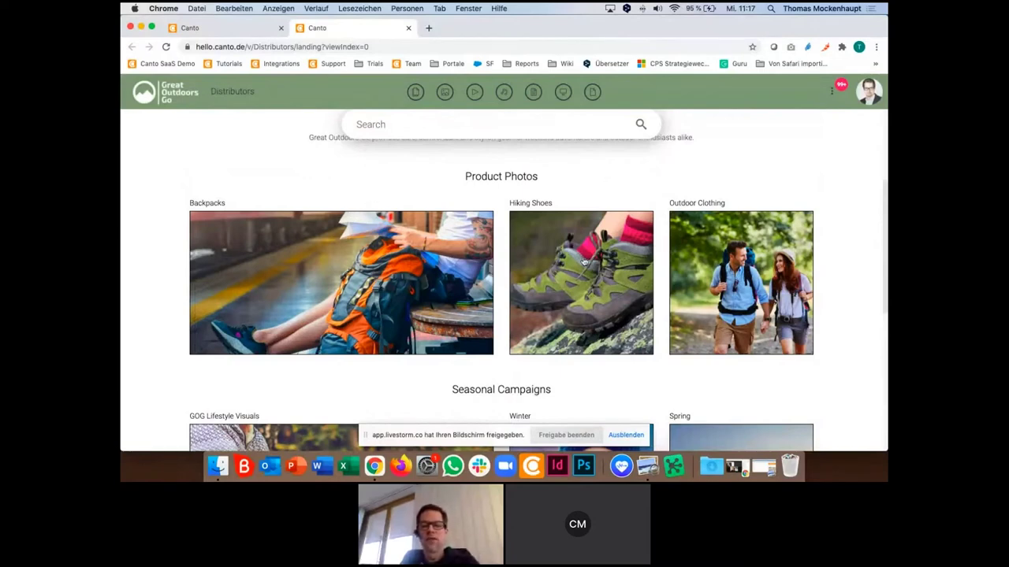
pyautogui.click(583, 264)
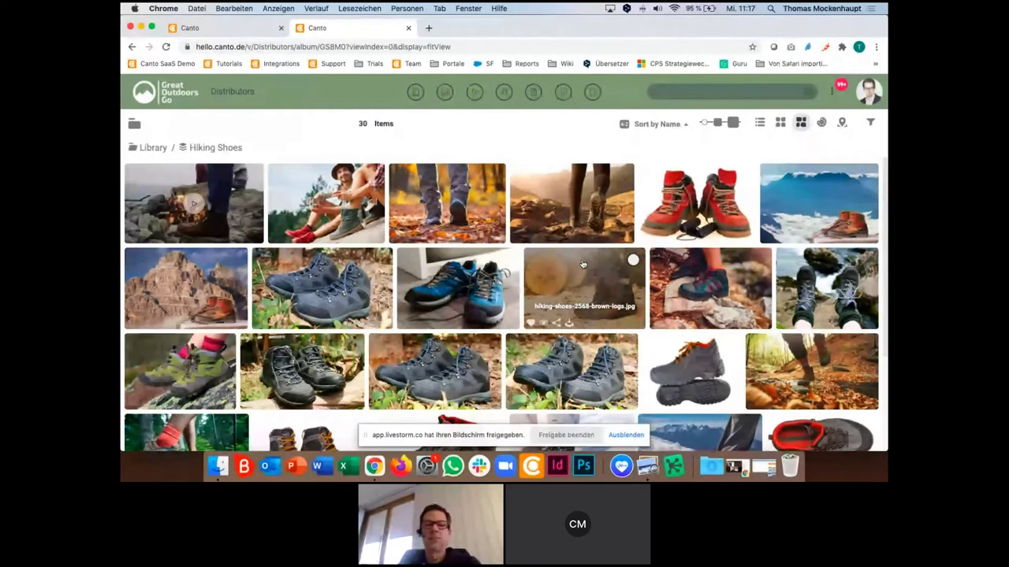
# Step: Return to the Distributors portal's landing page, view its Product Photos section again and close the portal
pyautogui.click(171, 93)
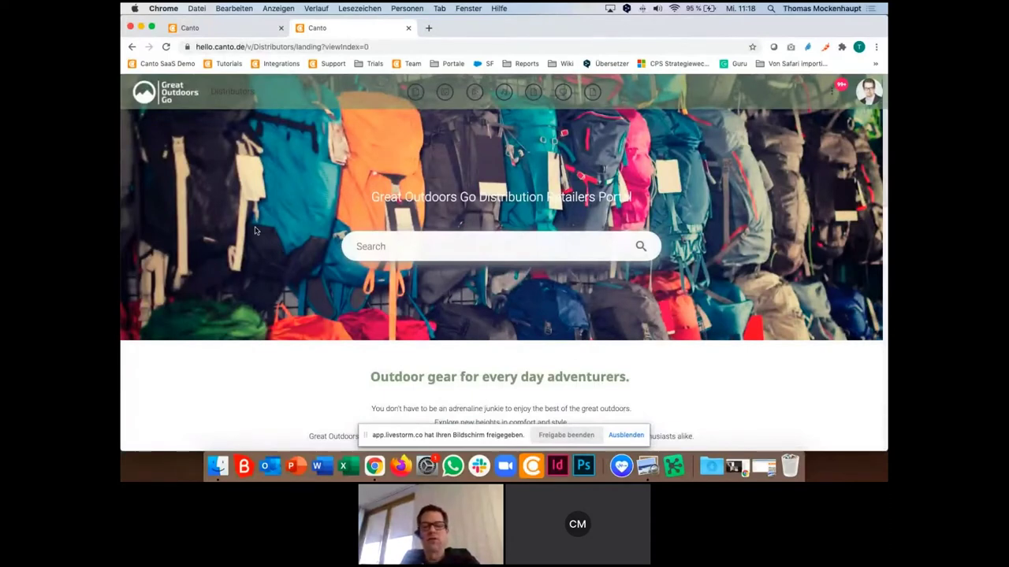
pyautogui.scroll(-5, 255, 230)
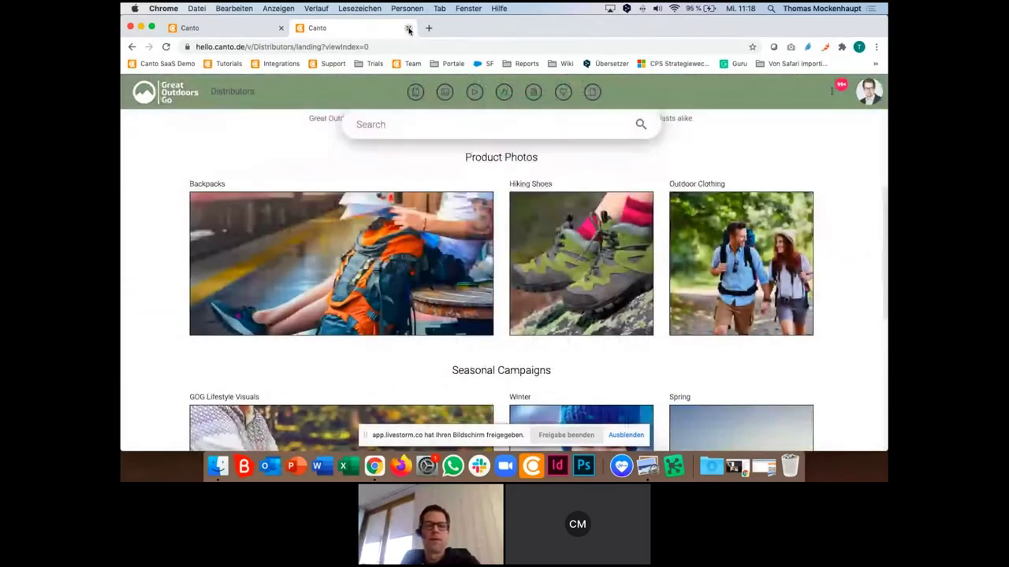
pyautogui.click(408, 28)
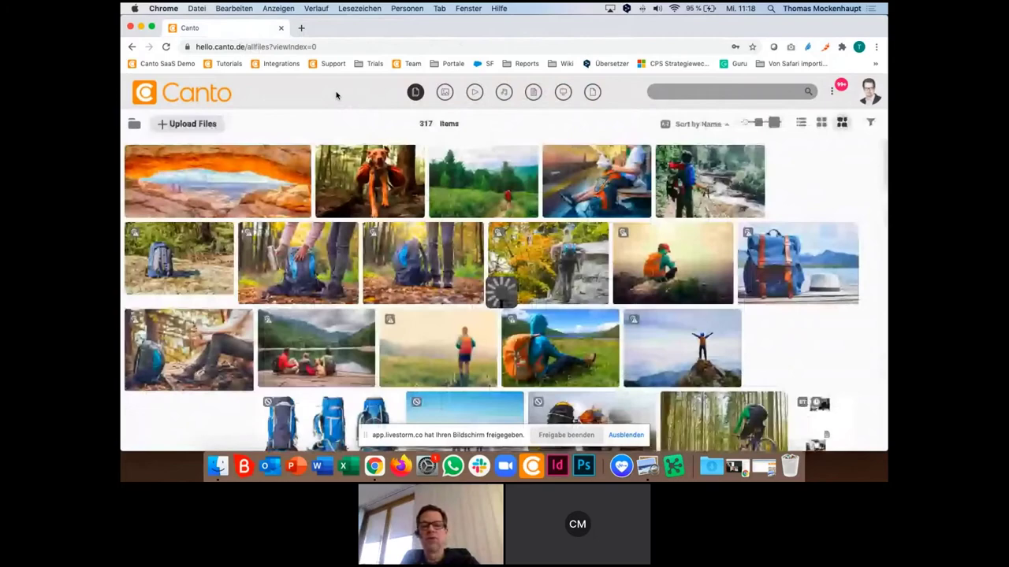
# Step: Show the library's navigation tree again and open the Great Outdoors Go style guide
pyautogui.click(135, 124)
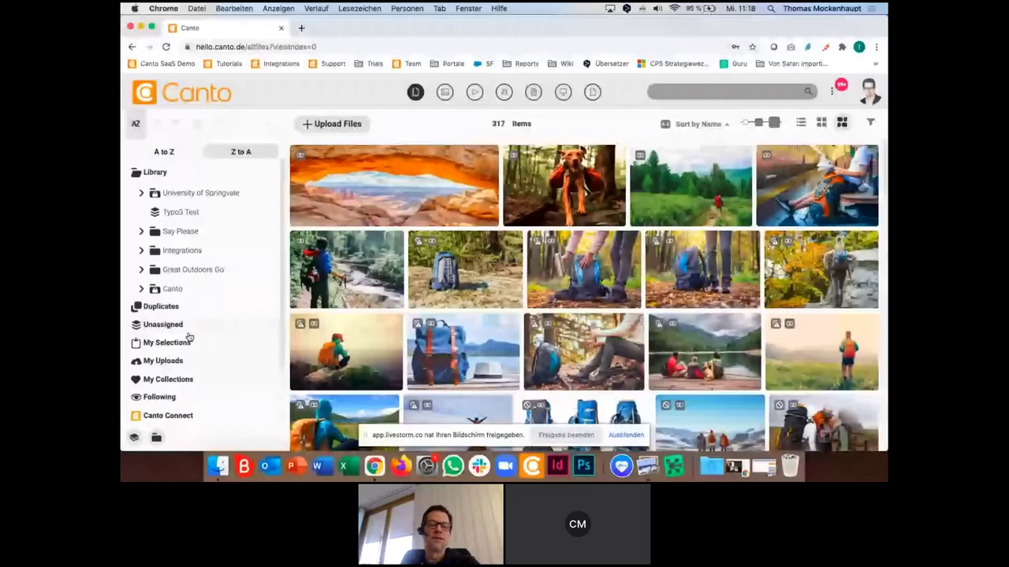
pyautogui.scroll(-2, 173, 363)
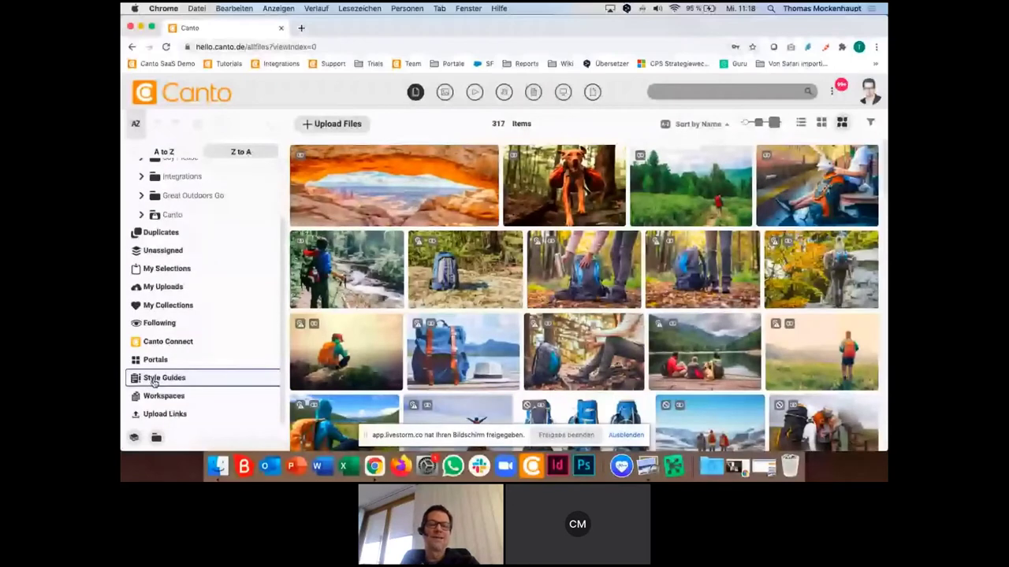
pyautogui.click(154, 379)
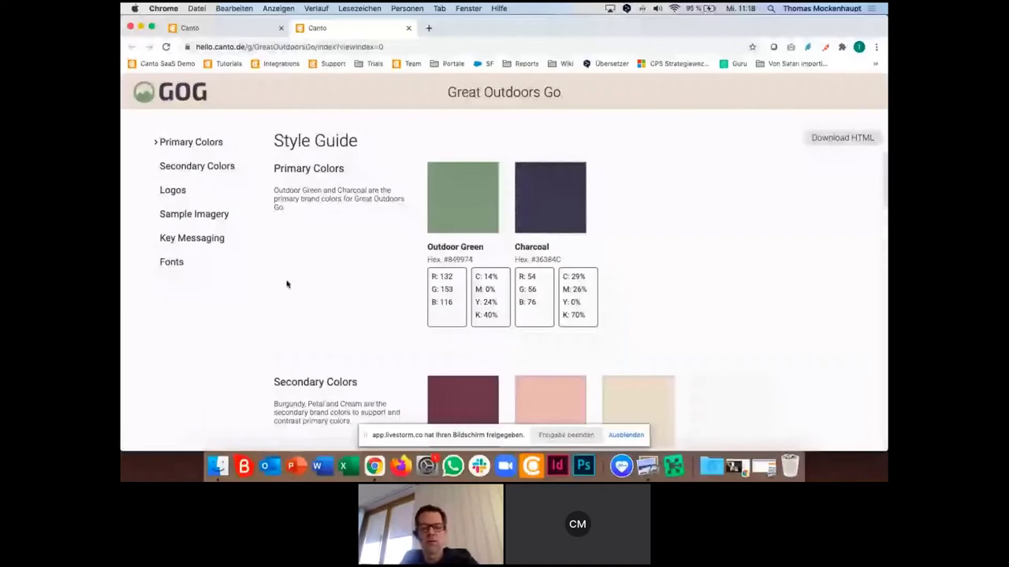
# Step: Review the style guide's colors, logos, sample imagery and key messaging, then open its Great Outdoors Go logos album
pyautogui.scroll(-10, 287, 284)
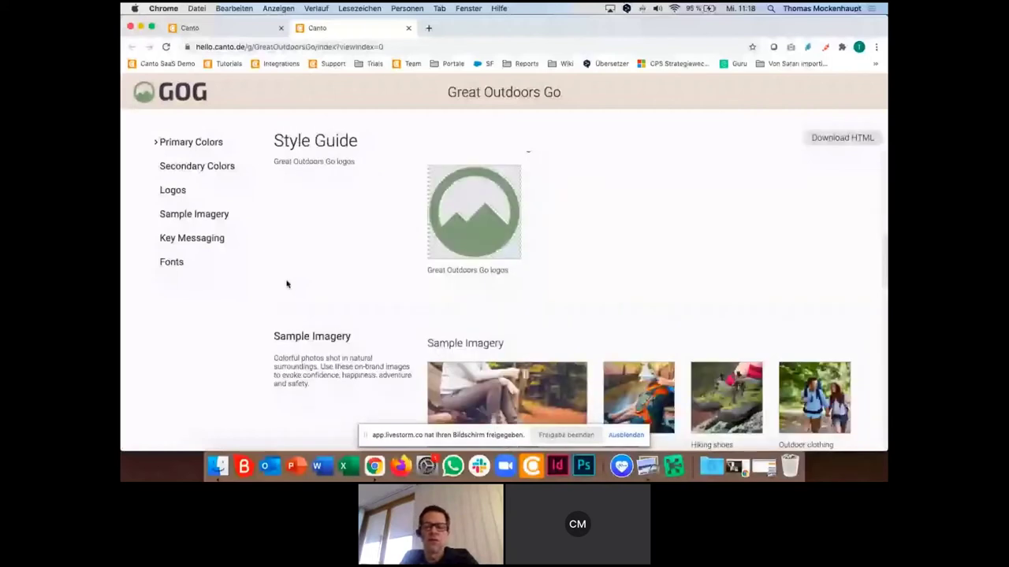
pyautogui.scroll(-2, 287, 285)
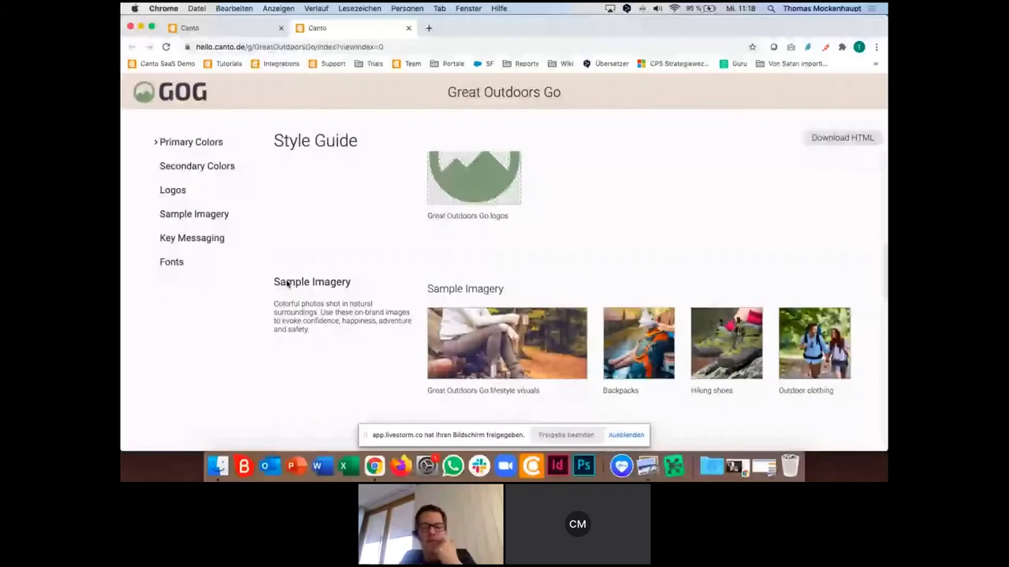
pyautogui.scroll(-7, 287, 285)
pyautogui.scroll(5, 286, 283)
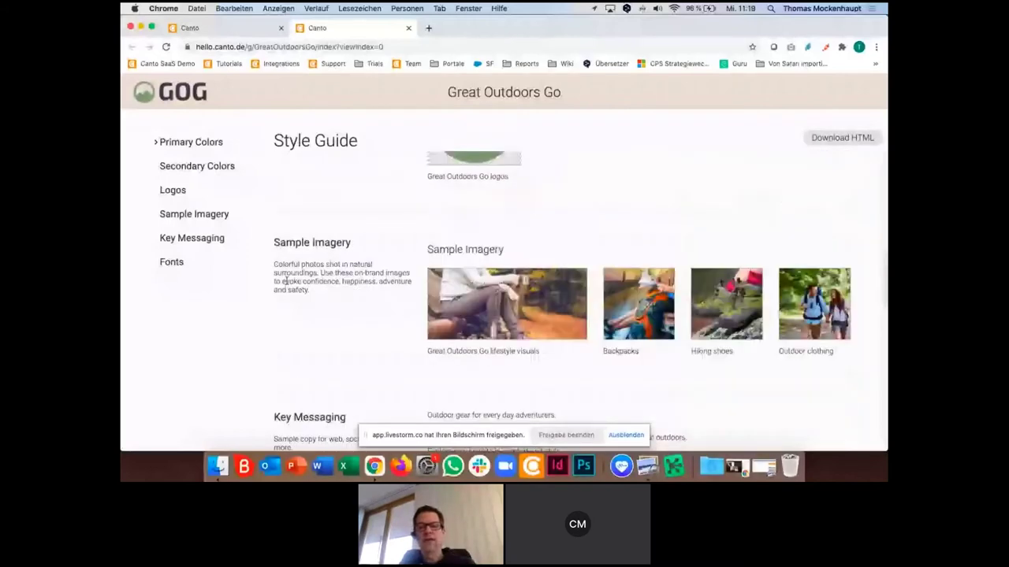
pyautogui.scroll(5, 287, 284)
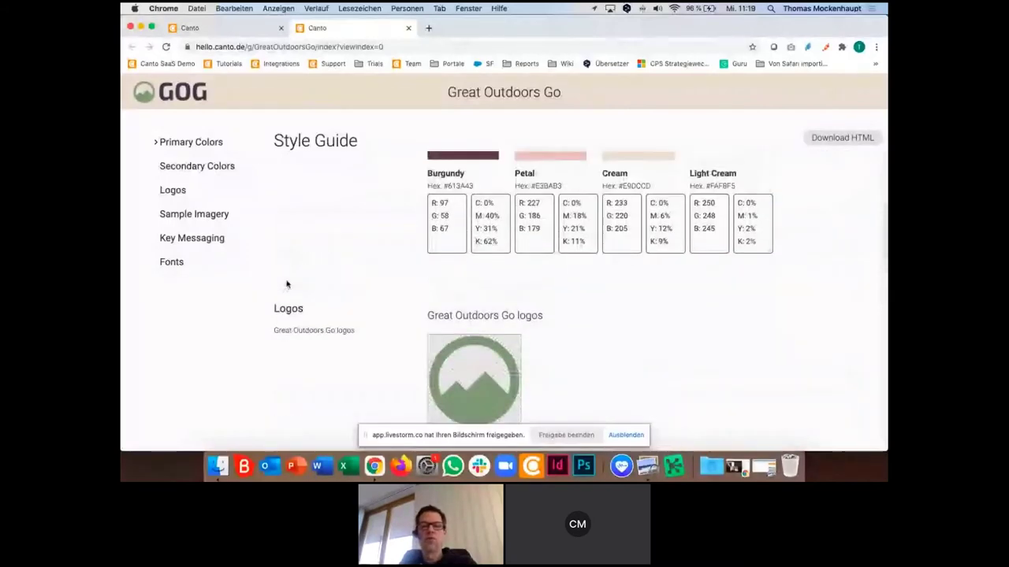
pyautogui.click(479, 354)
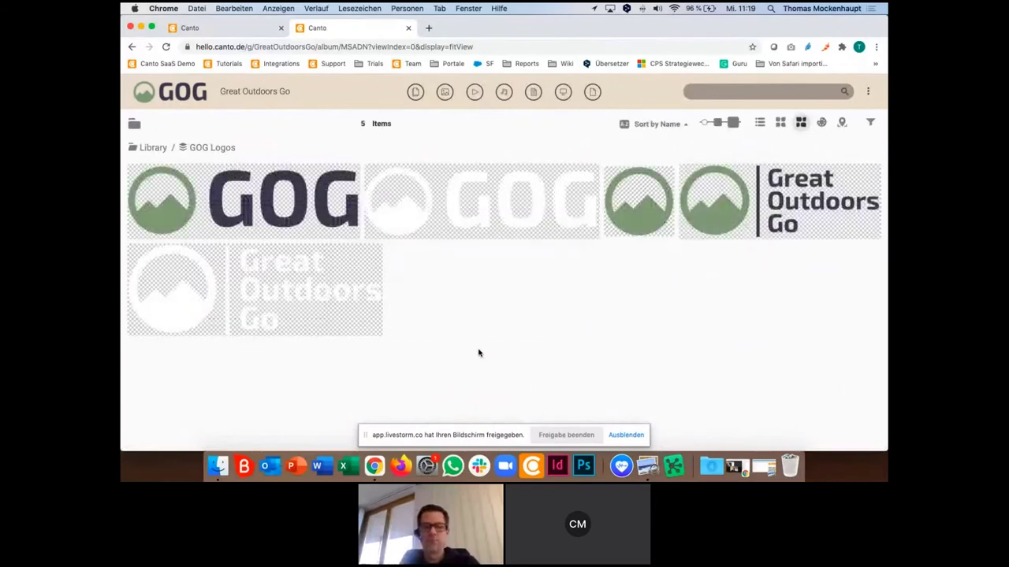
# Step: Close the style guide and list the available workspaces in the main library
pyautogui.click(408, 30)
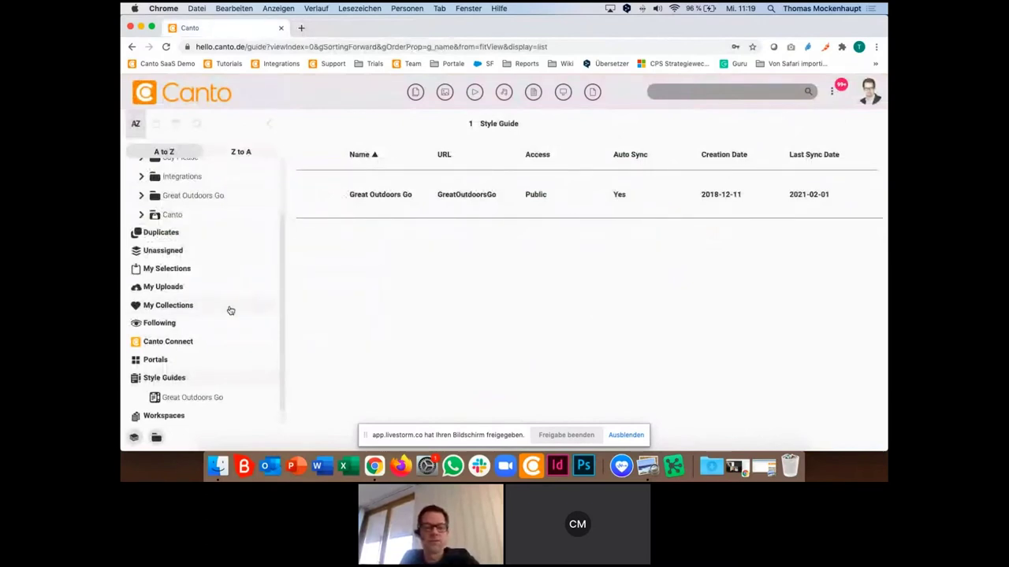
pyautogui.scroll(-1, 230, 310)
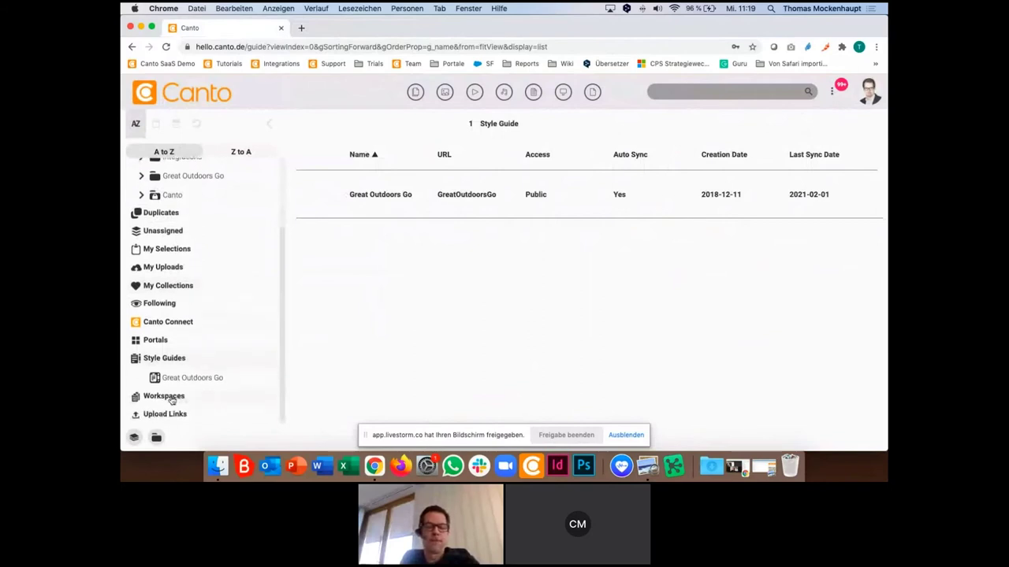
pyautogui.click(171, 398)
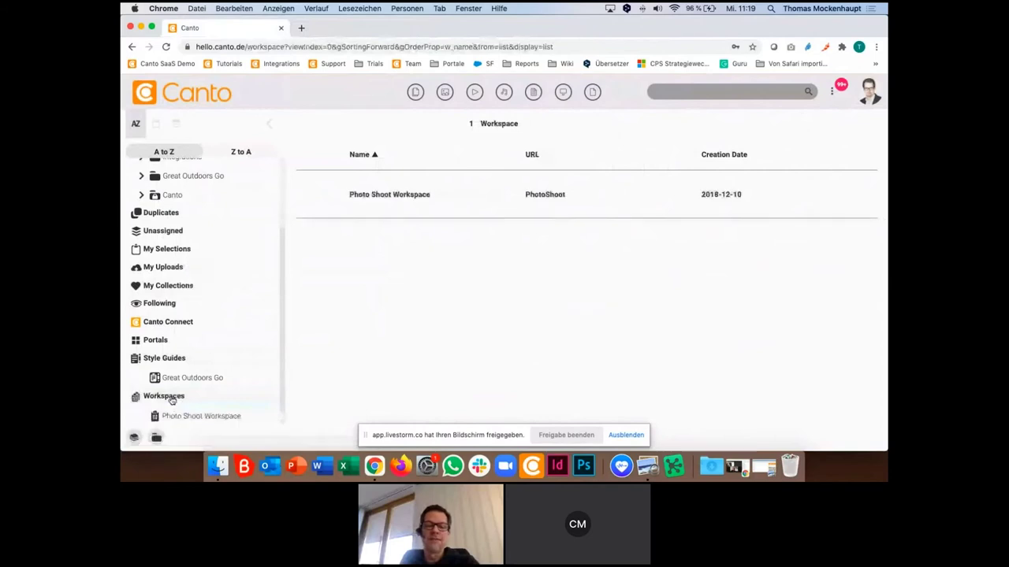
# Step: Open the Photo Shoot Workspace, view its files and close it again
pyautogui.scroll(-1, 189, 414)
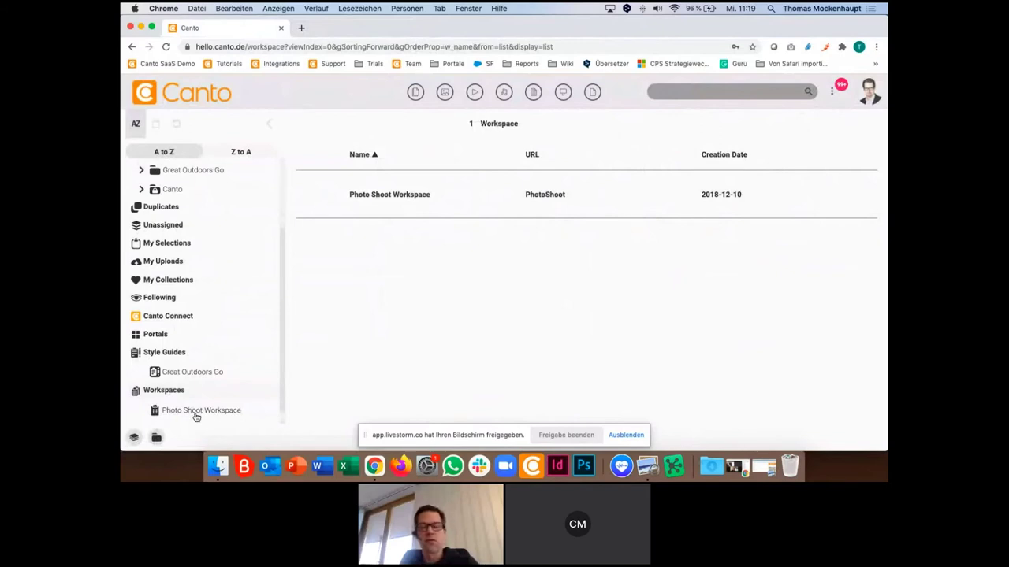
pyautogui.click(196, 411)
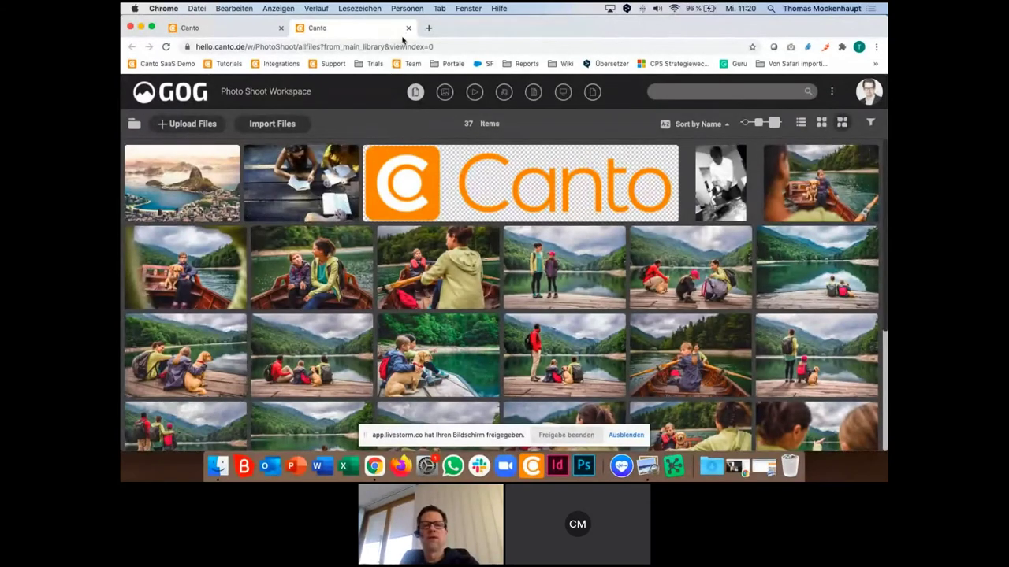
pyautogui.click(408, 28)
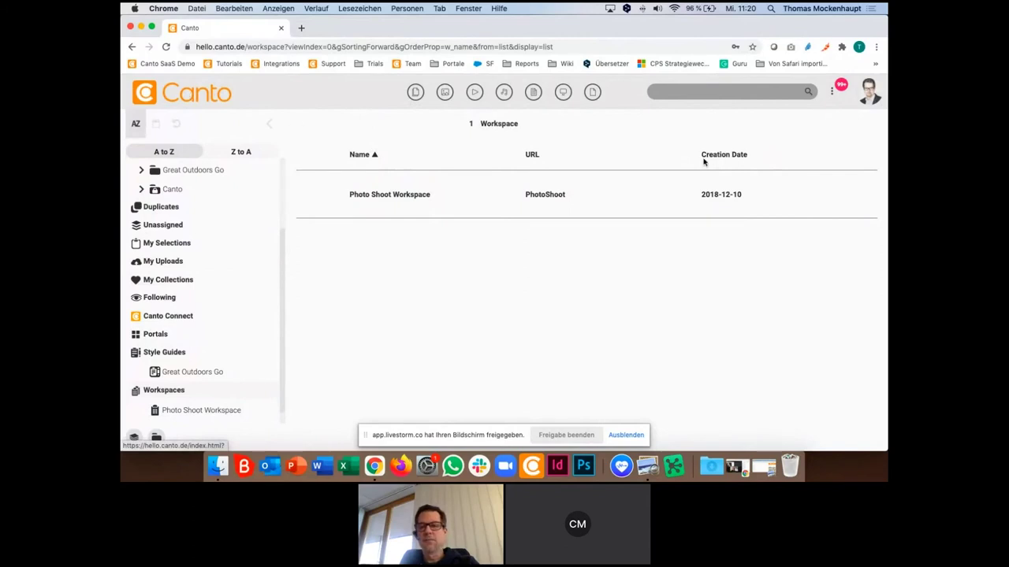
# Step: Show the upload links in the account settings, review the files uploaded through the Fotostudio Betterpix link and return to the settings
pyautogui.click(868, 92)
pyautogui.click(799, 120)
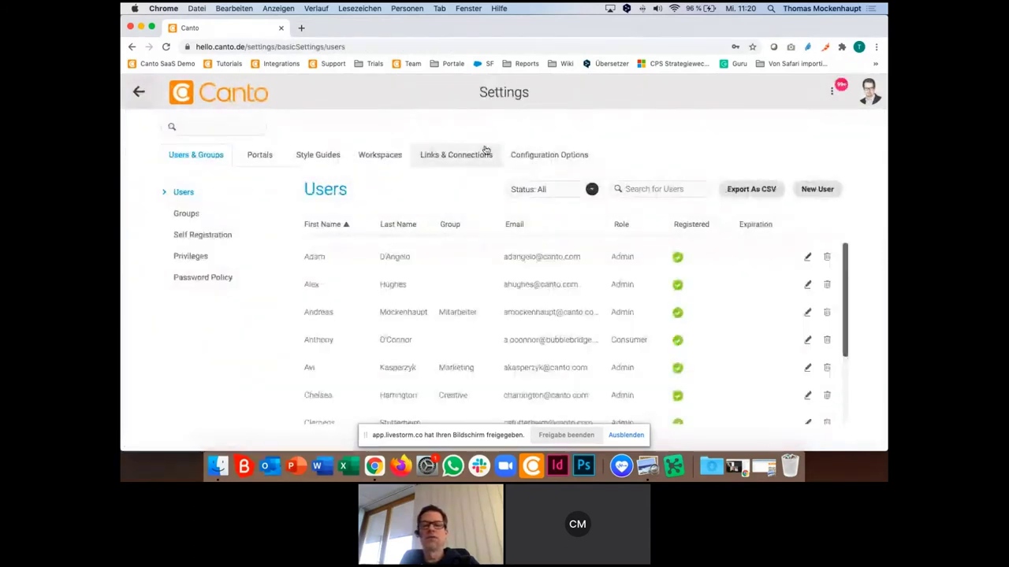
pyautogui.click(462, 157)
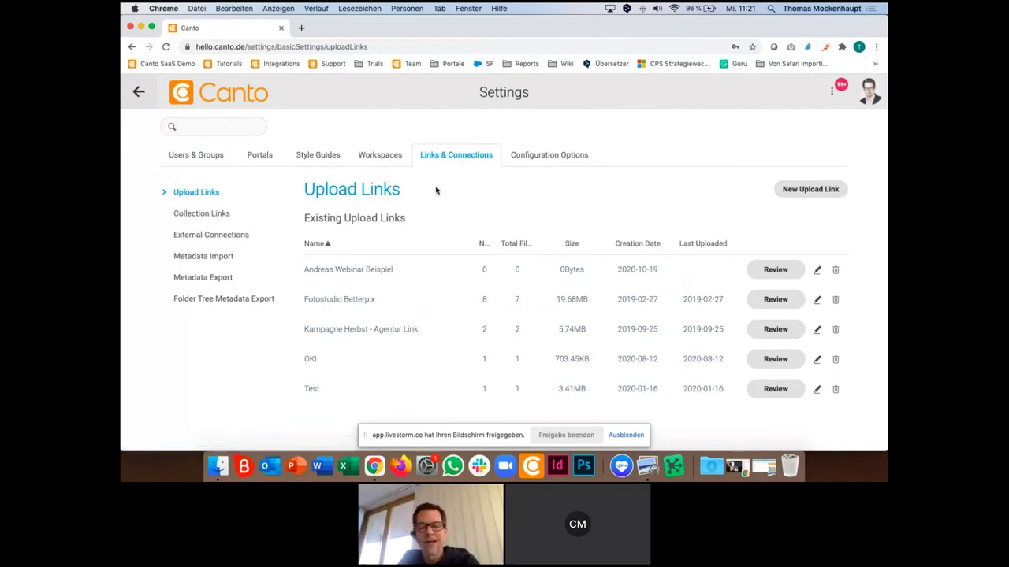
pyautogui.click(776, 301)
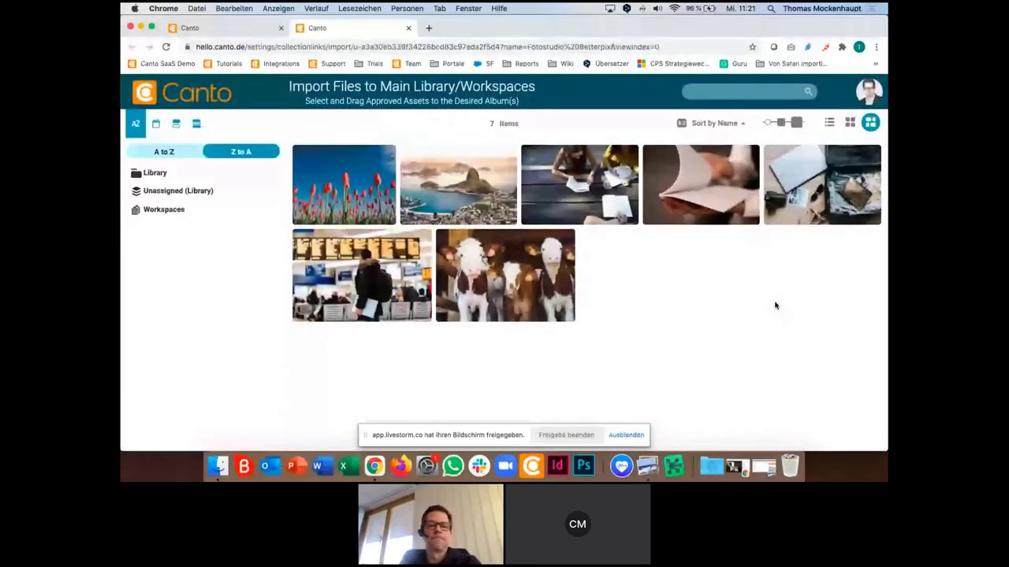
pyautogui.click(258, 32)
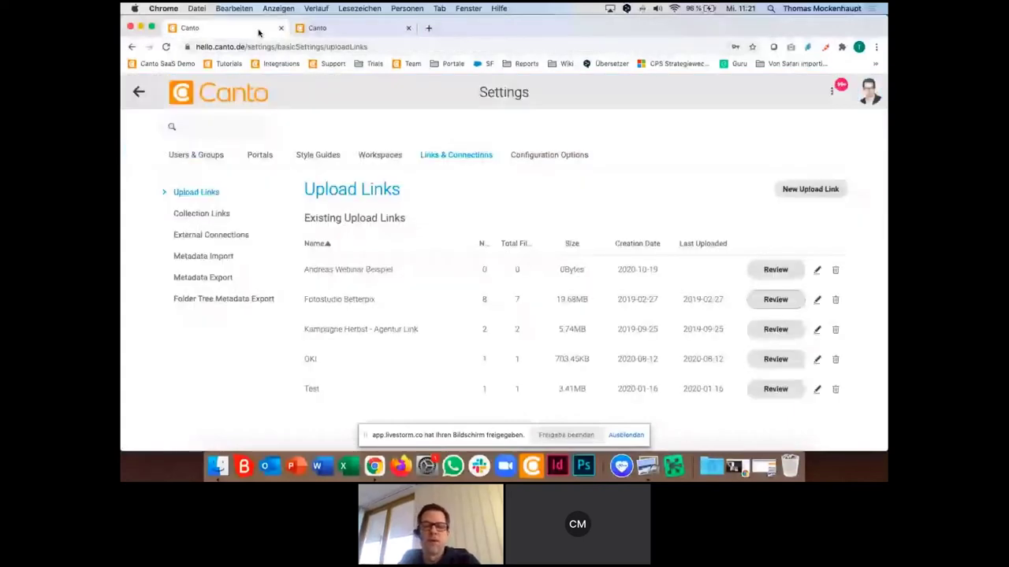
# Step: Return to the main library, list the personal collections from its navigation tree and go back to all files
pyautogui.click(236, 93)
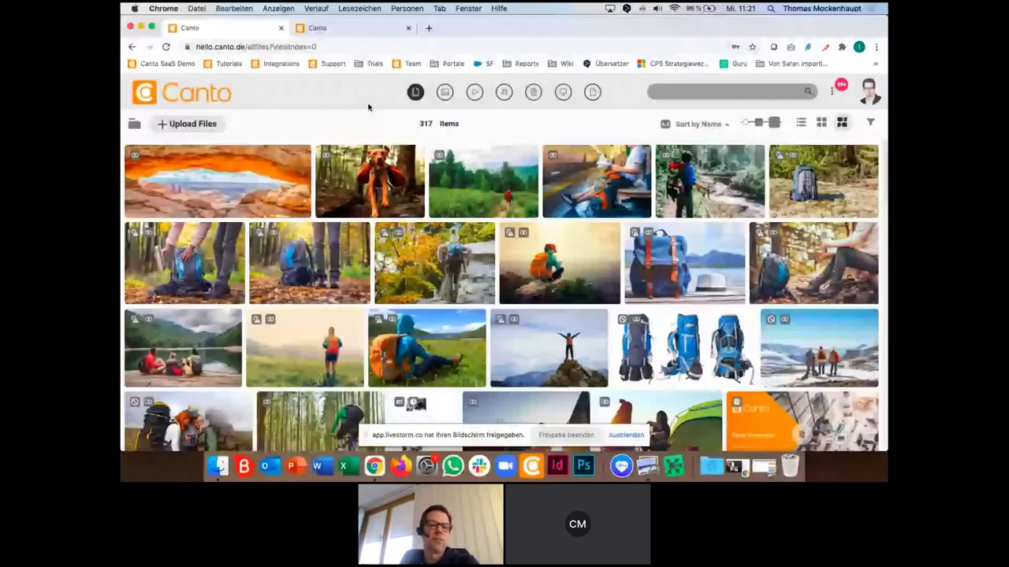
pyautogui.click(133, 125)
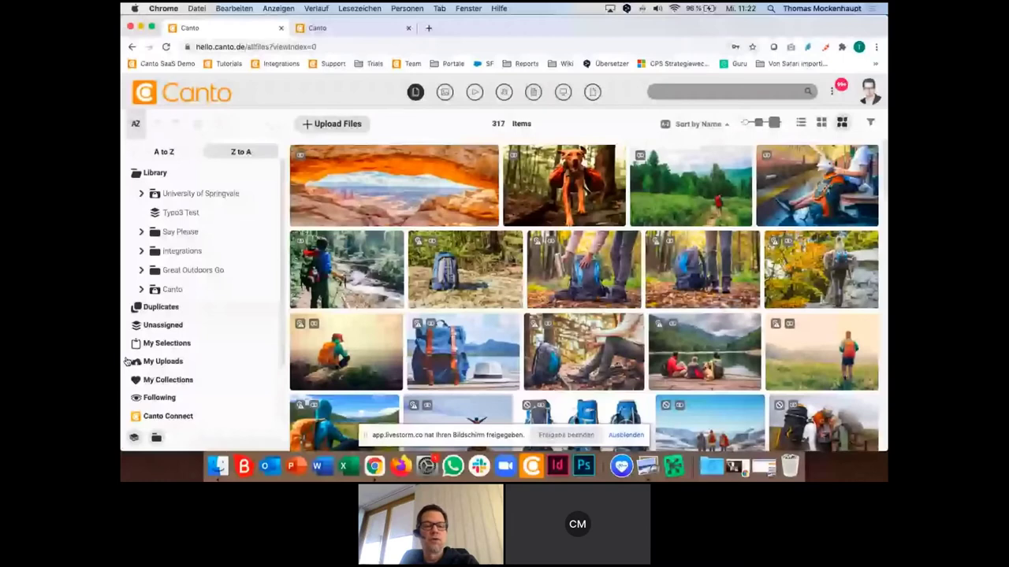
pyautogui.click(166, 380)
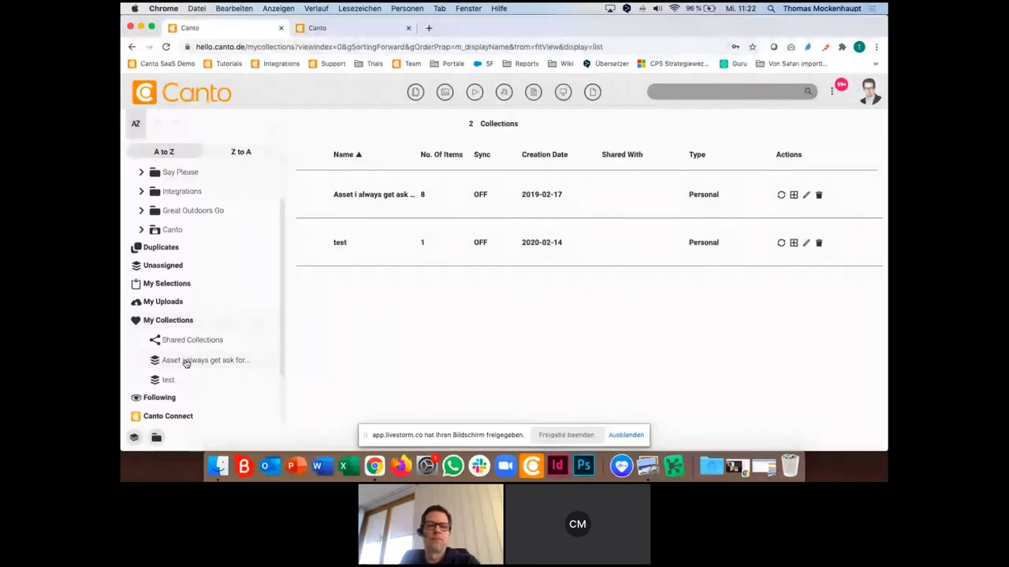
pyautogui.click(164, 97)
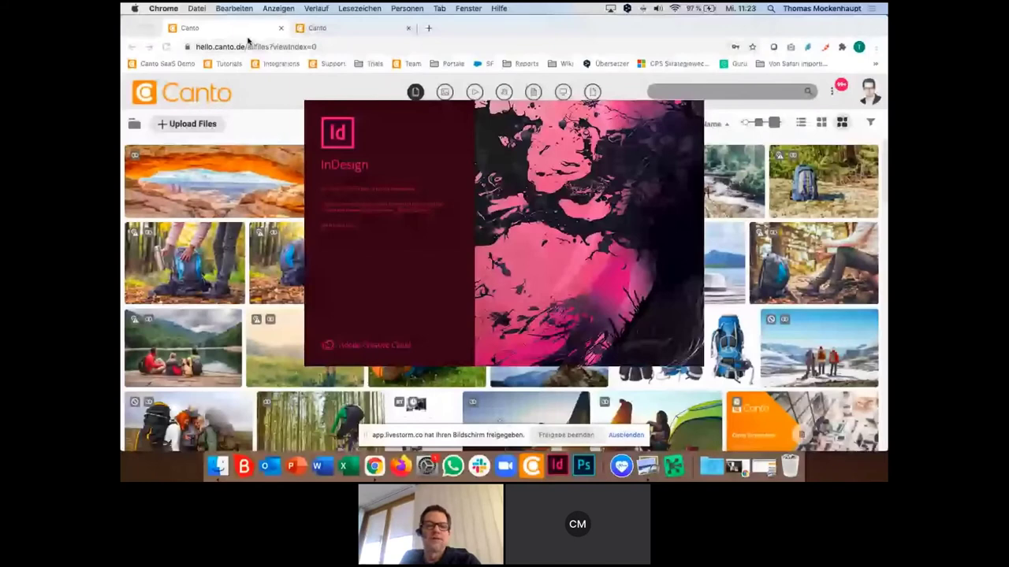
# Step: Minimize the browser window and create a new InDesign document from the most recently used custom preset
pyautogui.click(140, 28)
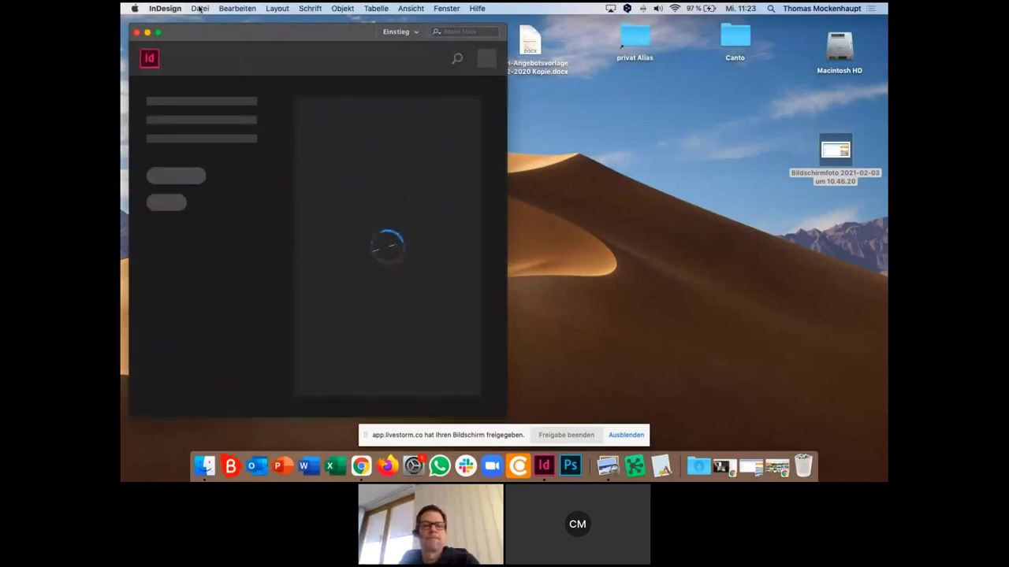
pyautogui.click(199, 8)
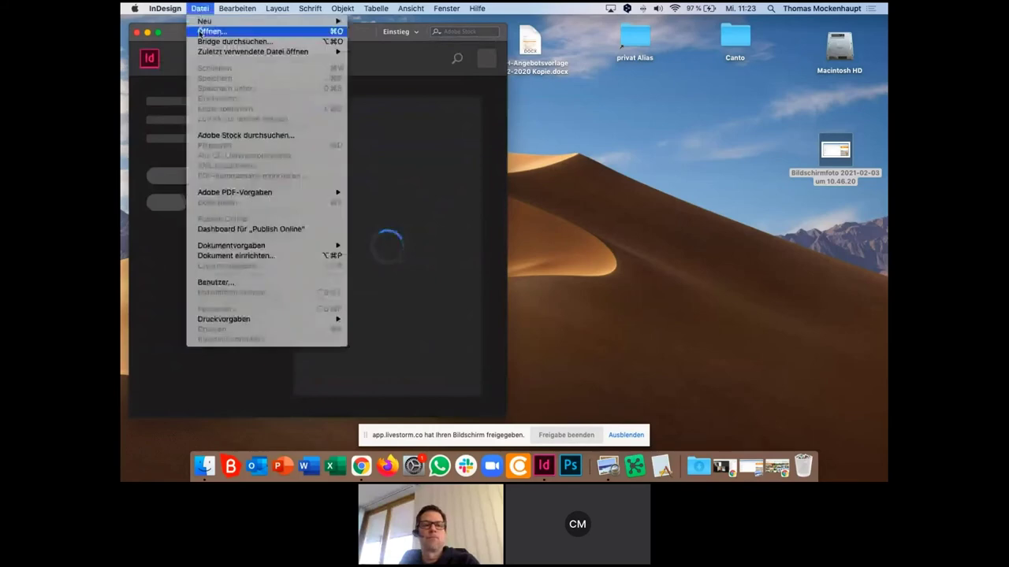
pyautogui.moveTo(202, 21)
pyautogui.click(370, 23)
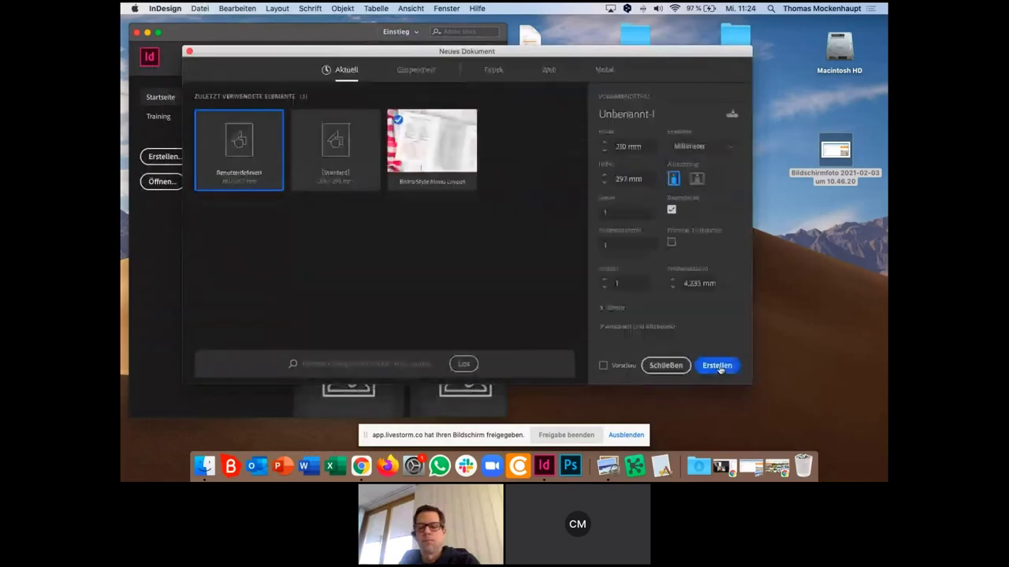
pyautogui.click(717, 366)
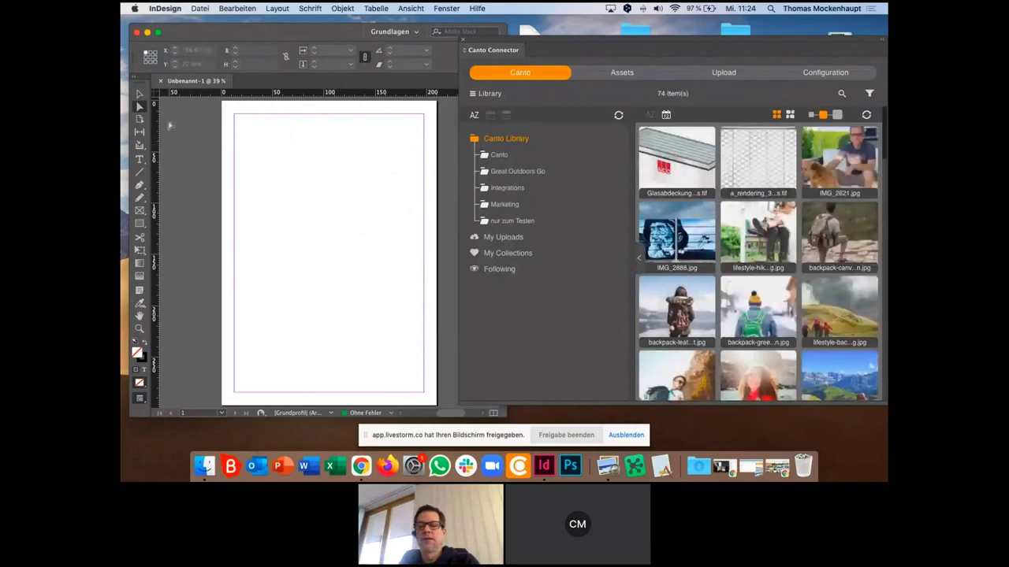
# Step: Insert IMG_2888.jpg from the Canto Connector library and place it on the upper part of the blank page
pyautogui.click(700, 213)
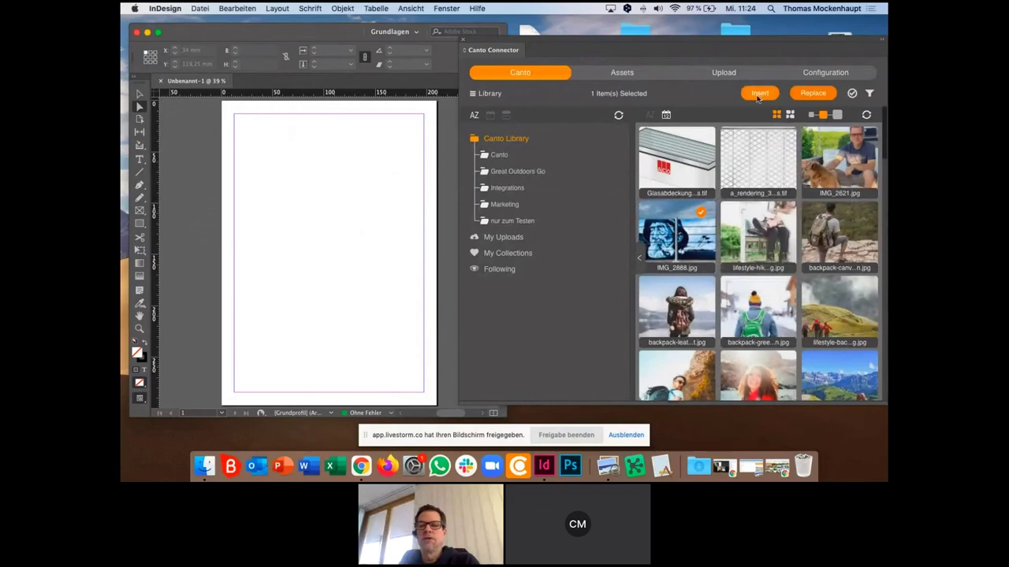
pyautogui.click(270, 187)
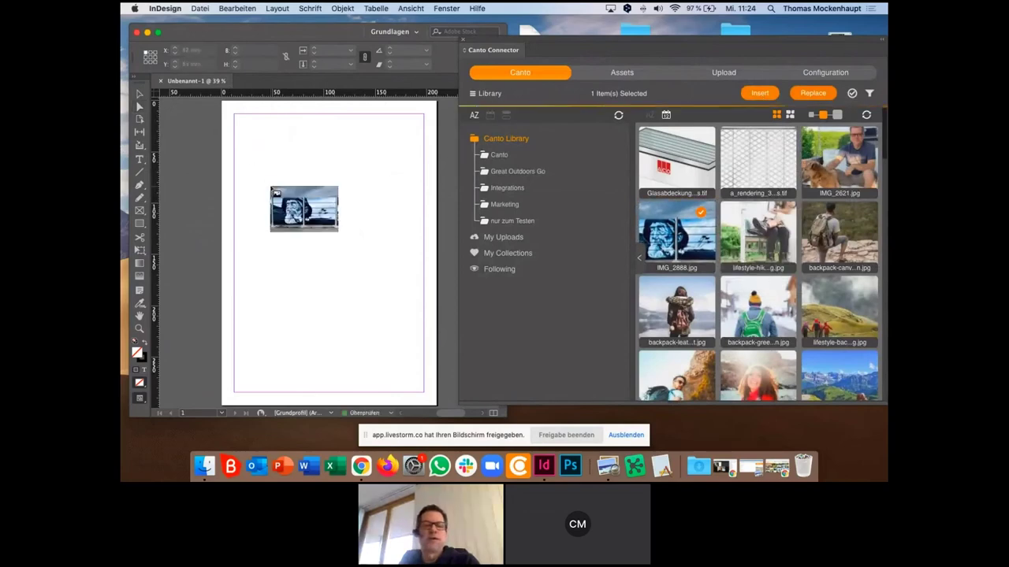
pyautogui.click(266, 145)
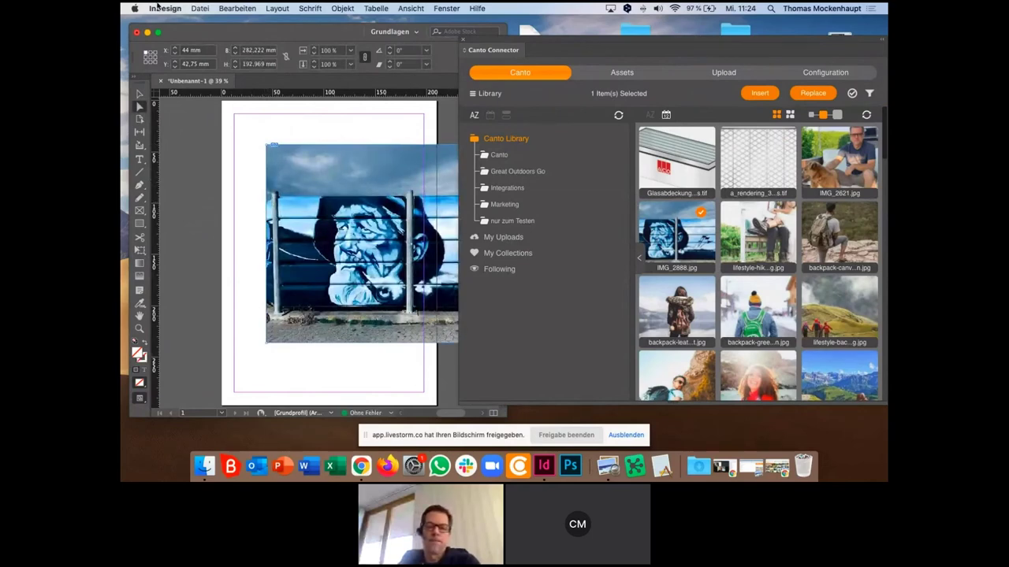
# Step: Hide InDesign, switch back to Chrome, restore the minimized Canto library window and bring up the Livestorm webinar window
pyautogui.press('super+h')
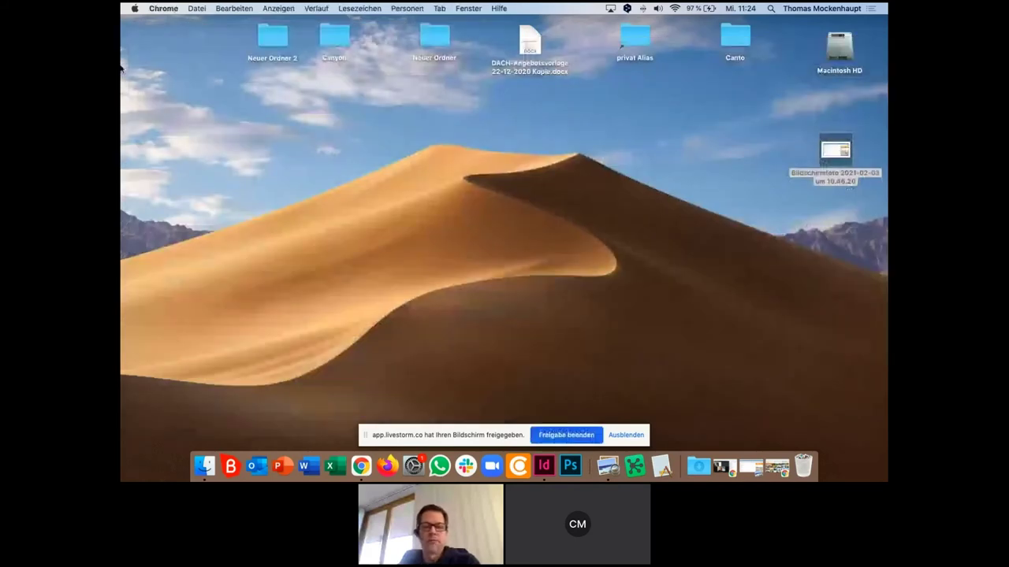
pyautogui.click(362, 466)
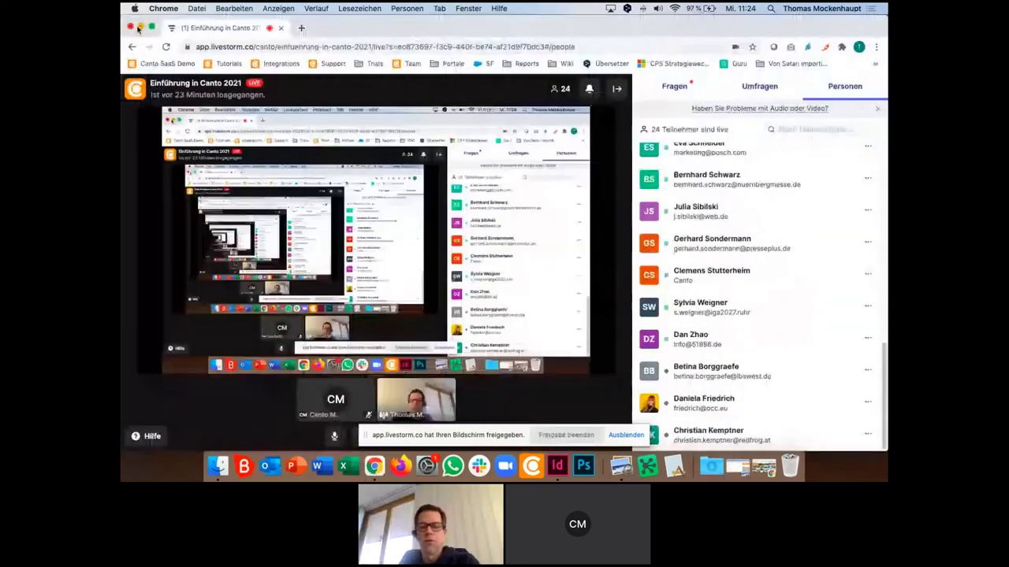
pyautogui.click(140, 27)
pyautogui.click(752, 471)
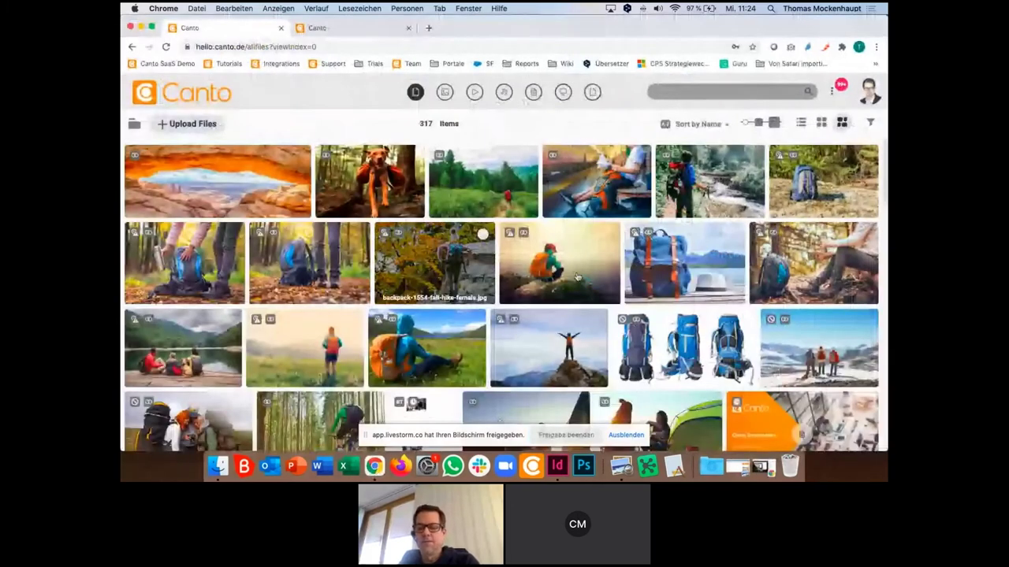
pyautogui.click(762, 467)
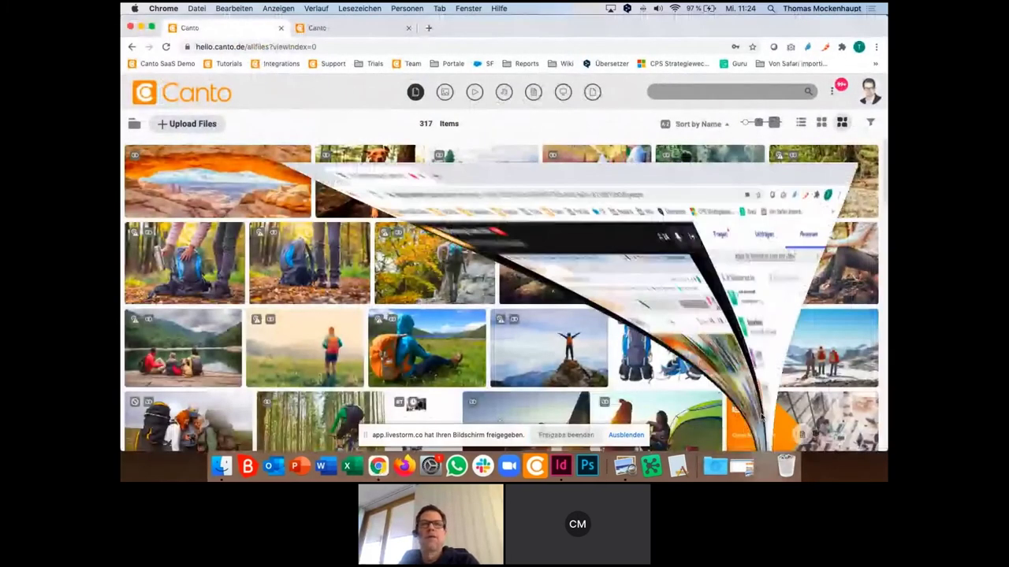